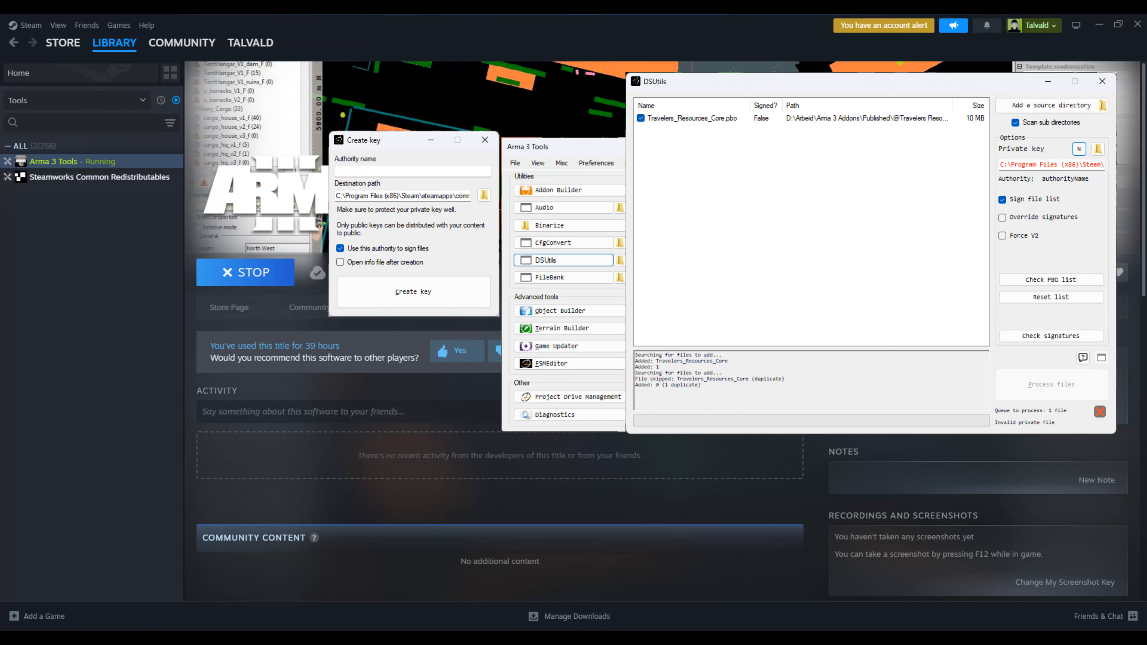
Create a signing key with the authority name TYST_TravelersResources and acknowledge the private key warning.
left_click(337, 171)
type("TAG_ModName")
type("_TravelersResources")
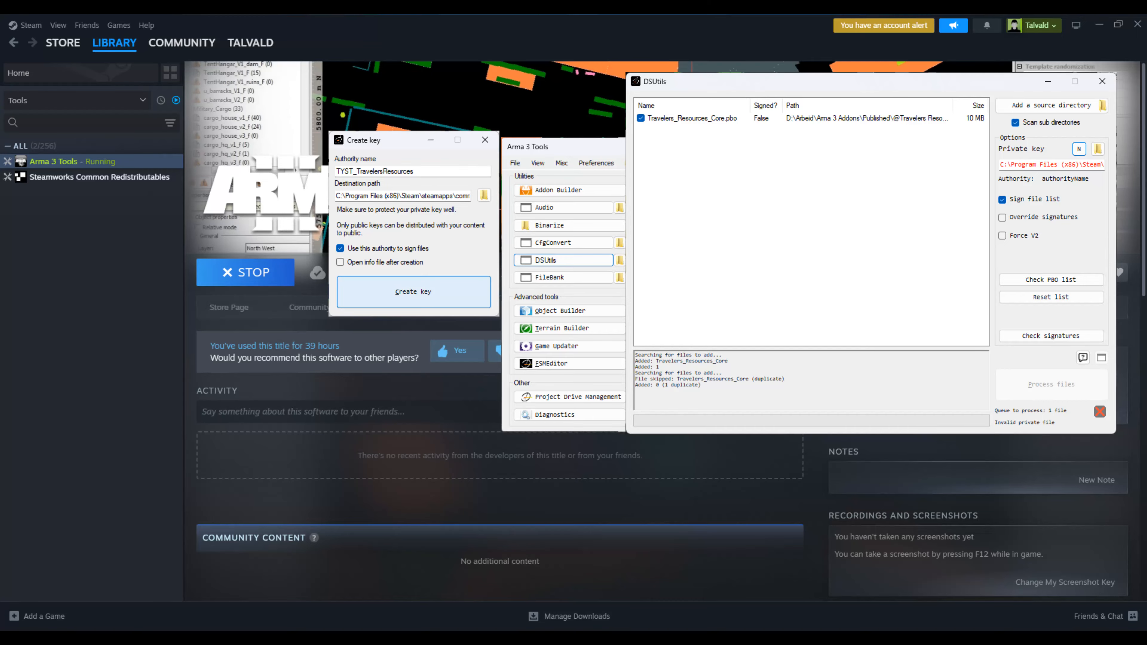
left_click(413, 292)
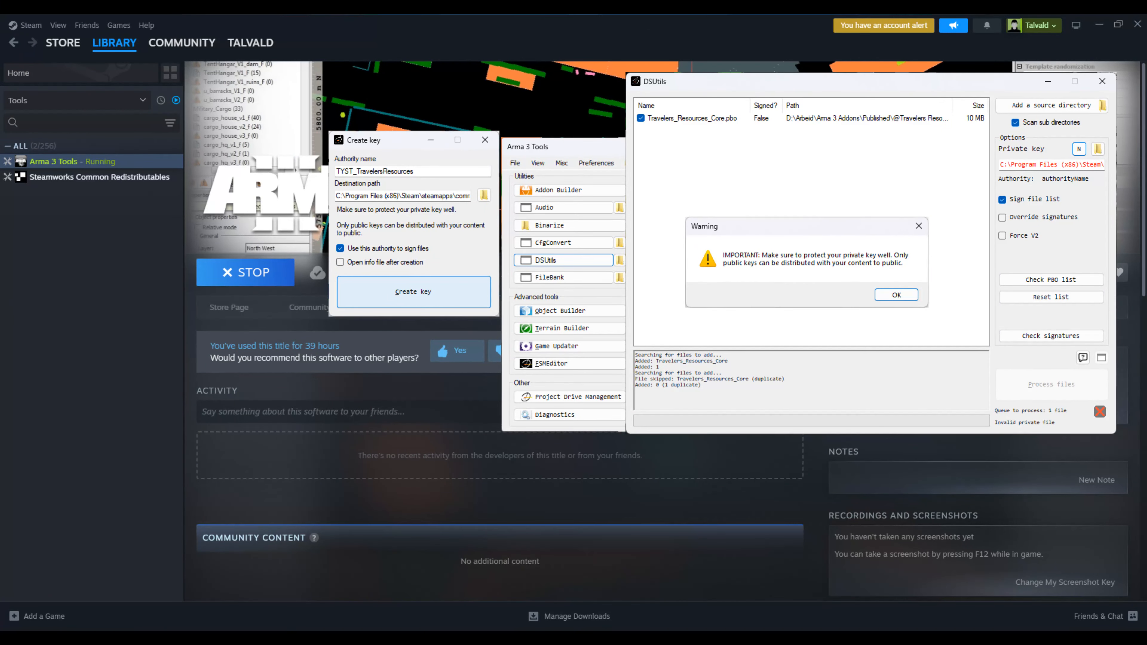
left_click(896, 295)
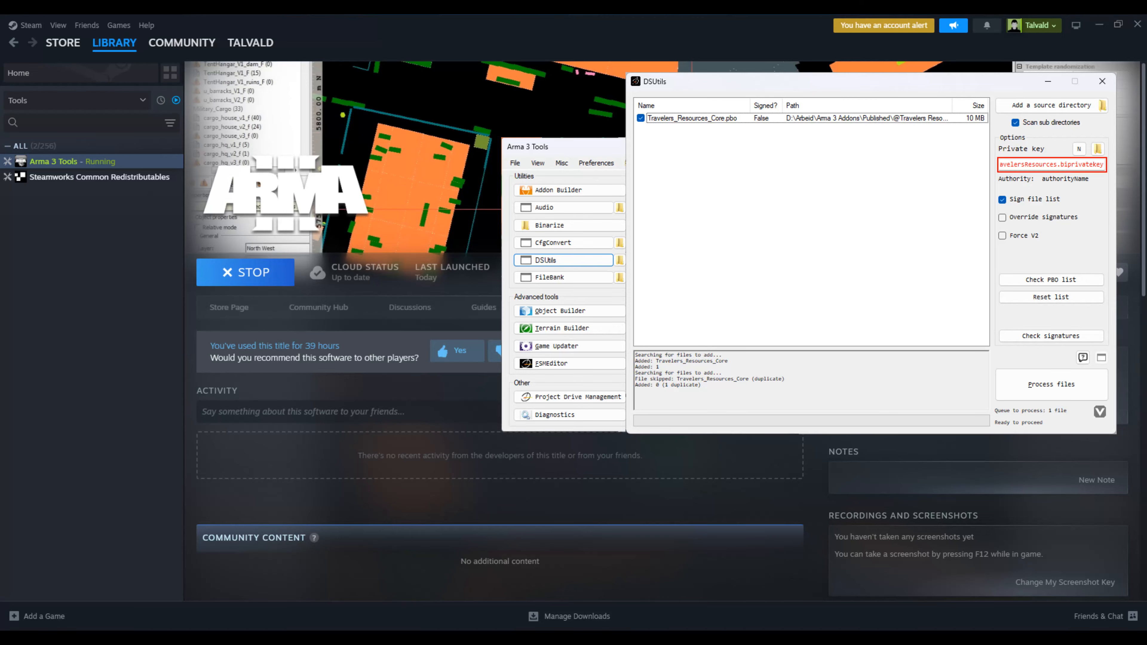
Look up the path of TYST_TravelersResources.biprivatekey in File Explorer, then return to DSUtils.
left_click(1052, 165)
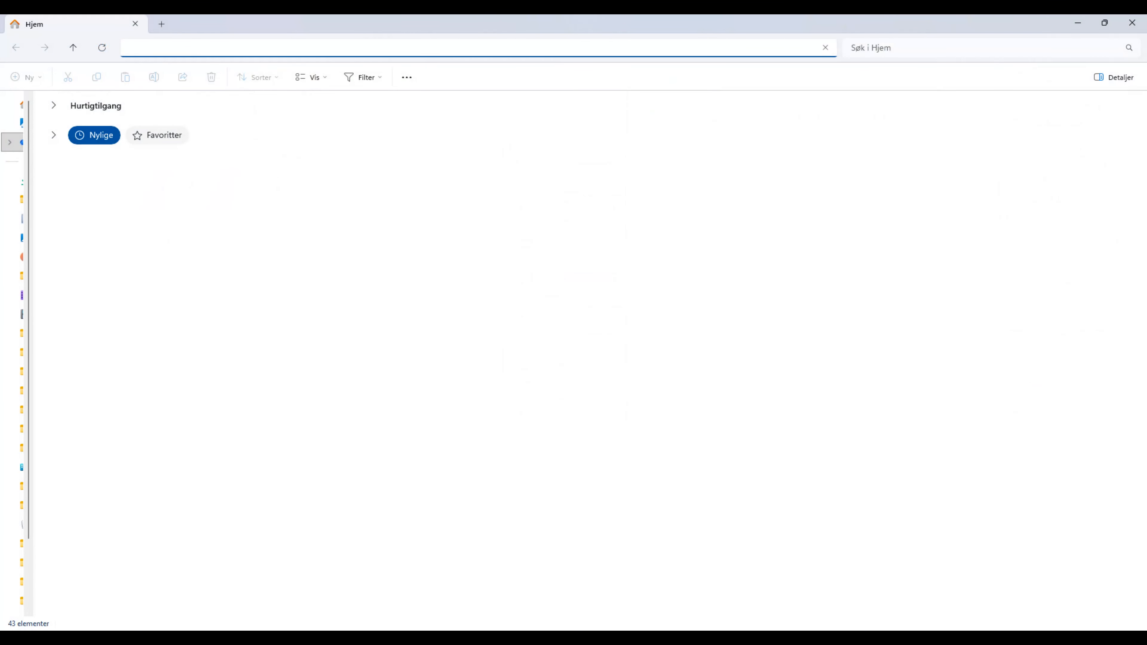
type("C:\\Program Files (x86)\\Steam\\steamapps\\common\\Arma 3 Tools\\DSSignFile\\TYST_TravelersResources.biprivatekey")
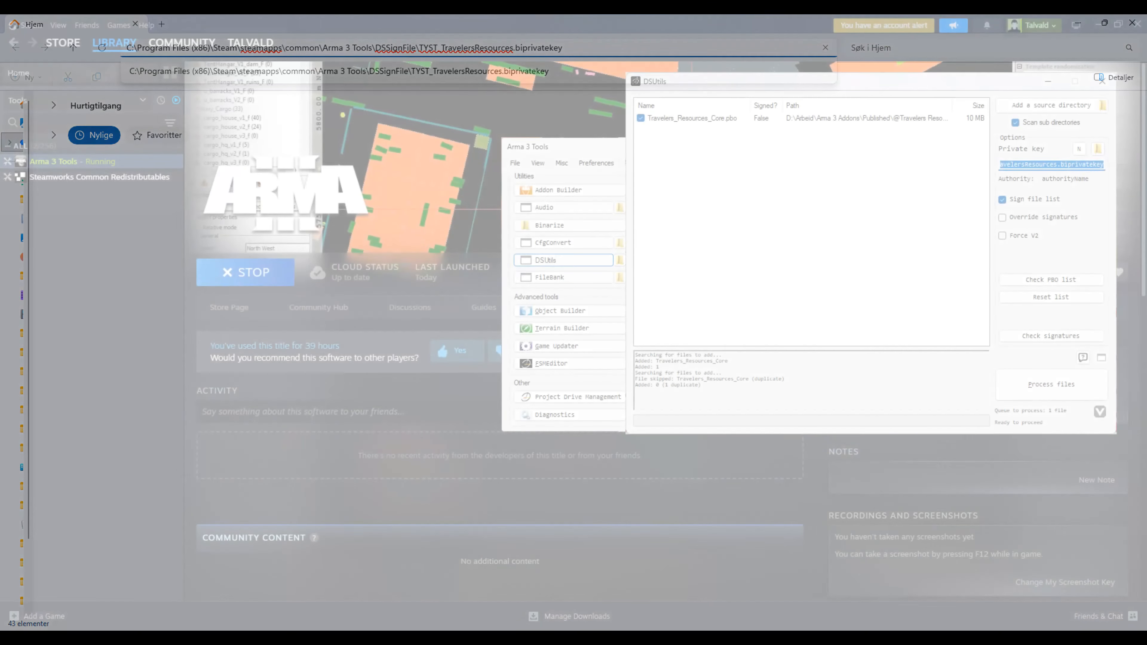
left_click(812, 226)
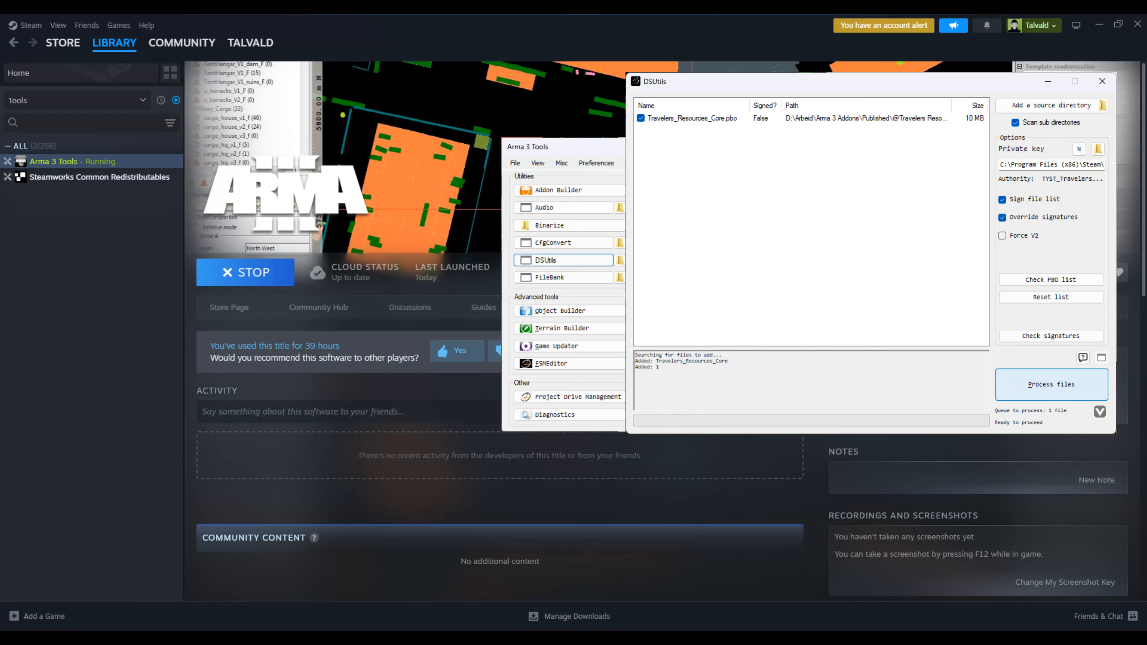
Sign Travelers_Resources_Core.pbo with the TYST_TravelersResources private key and confirm the processing.
left_click(1052, 384)
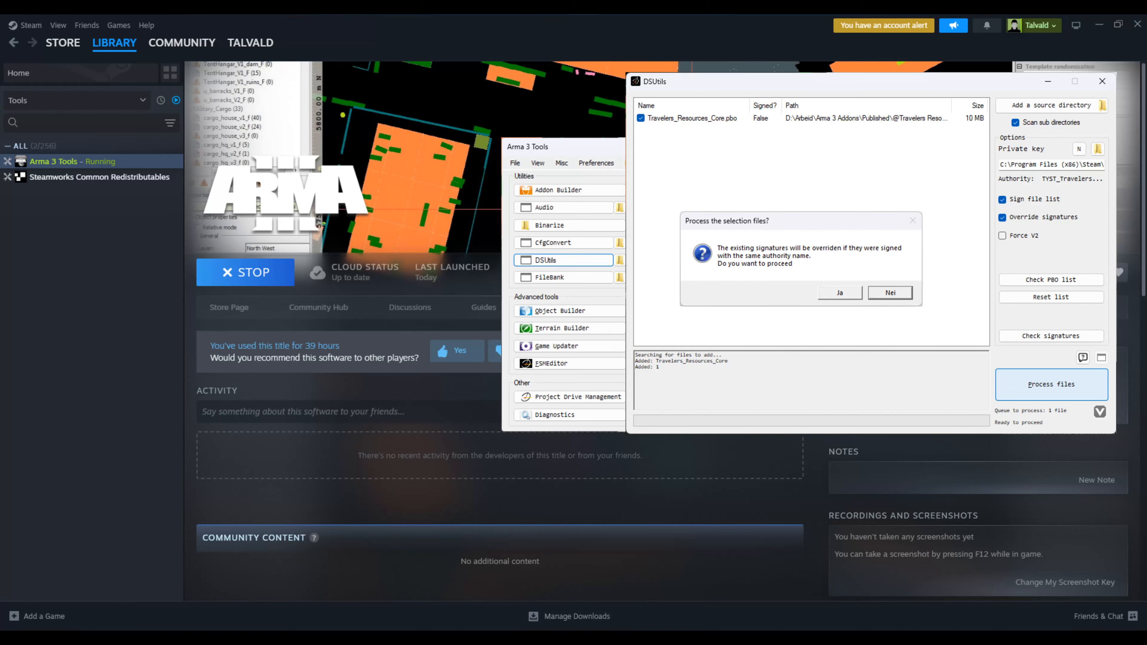
key("Left")
key("Return")
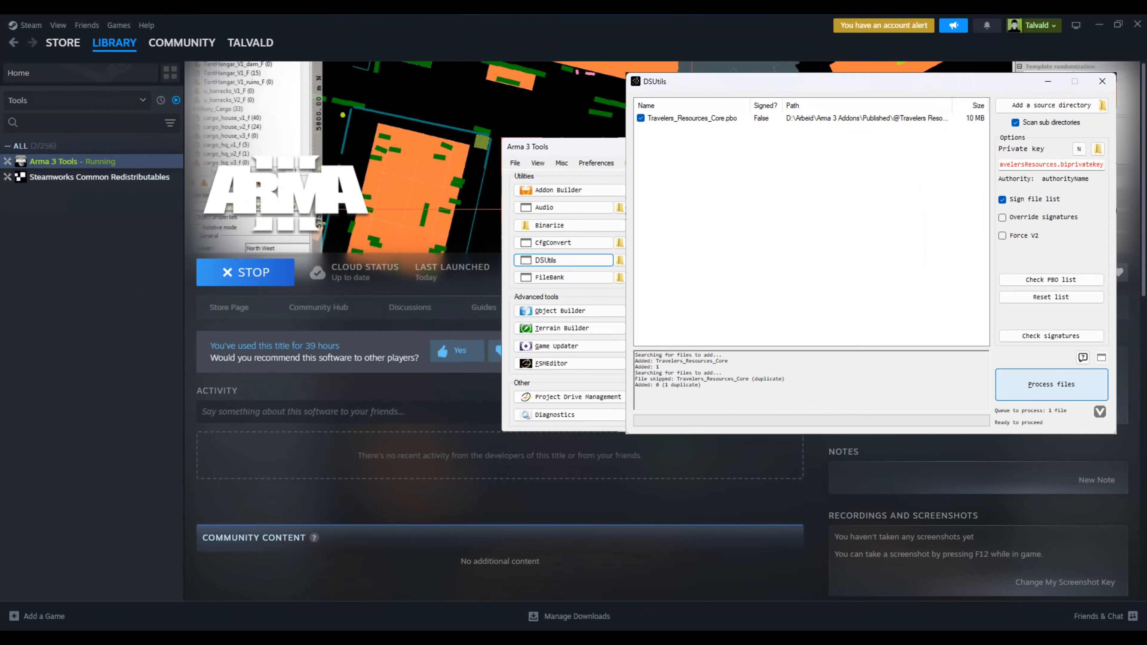
left_click(1051, 385)
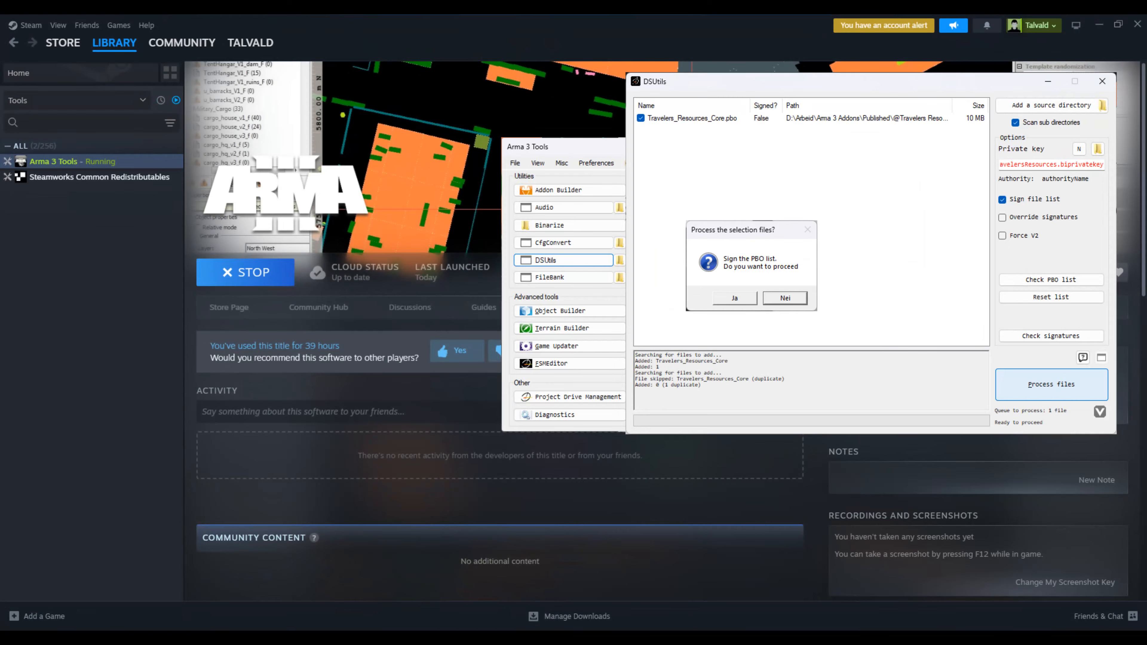
left_click(735, 298)
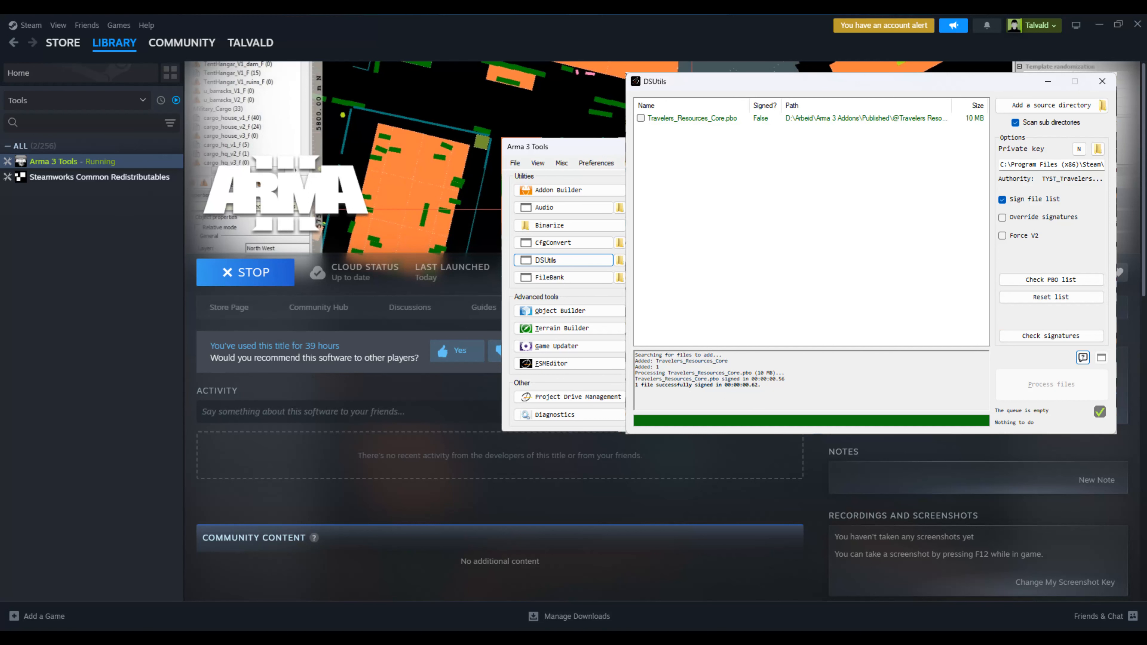
left_click(1051, 336)
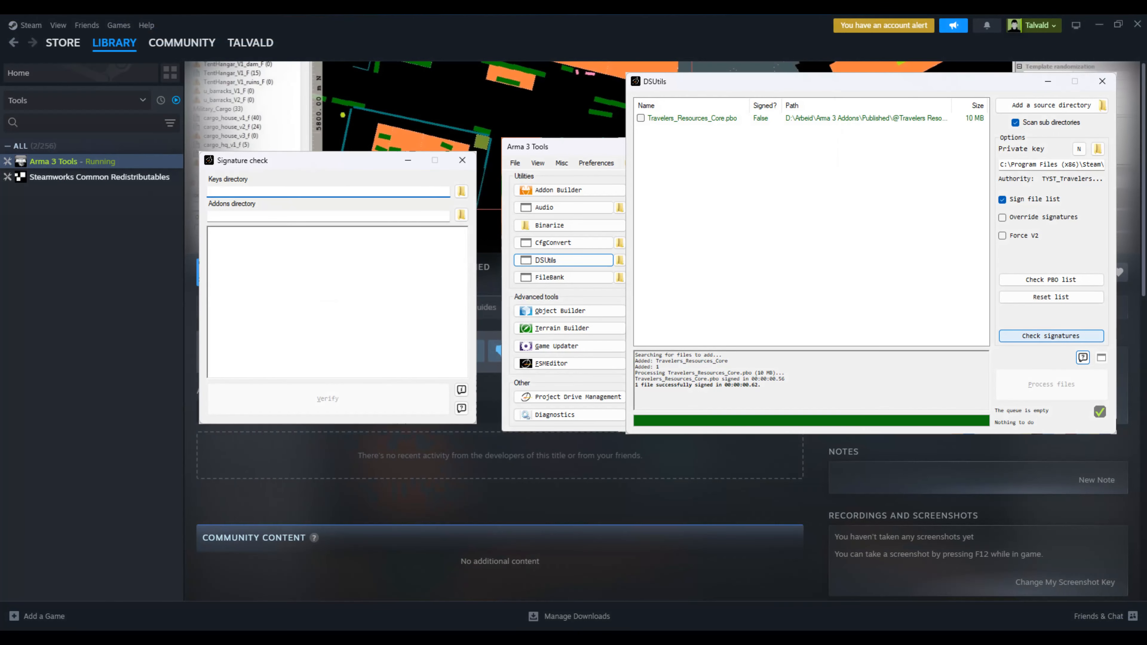
type("C:\\Program Files (x86)\\Steam\\steamapps\\common\\Arma 3 Tools\\DSSignFile")
left_click(328, 216)
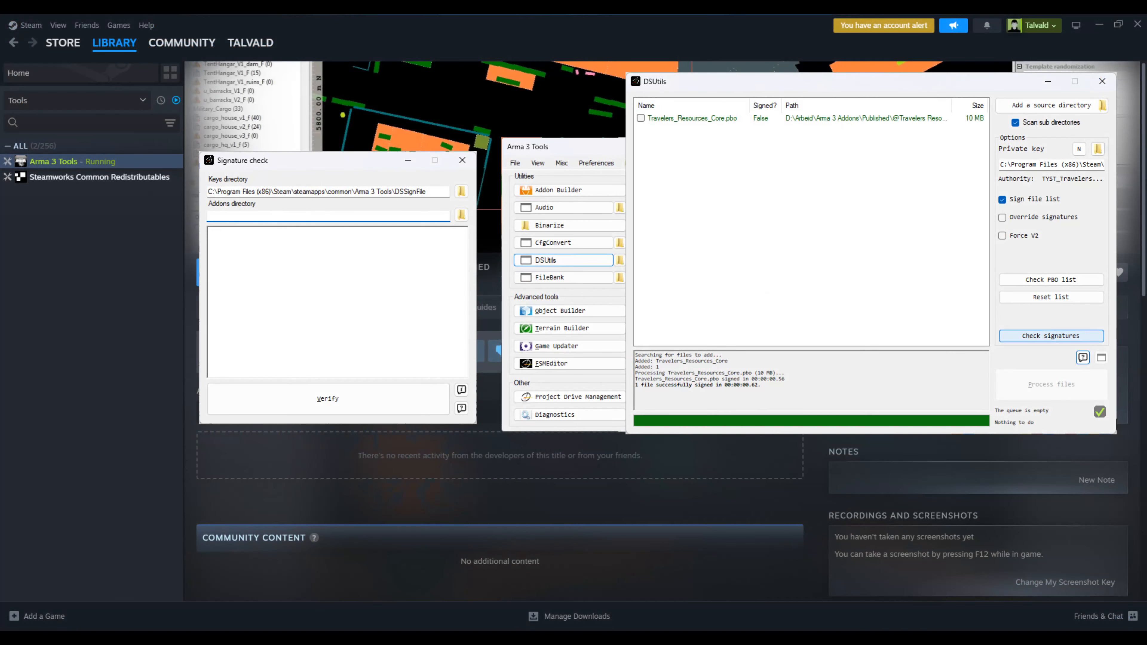
type("D:\\Arbeid\\Arma 3 Addons\\Published\\@Travelers Resources\\addons")
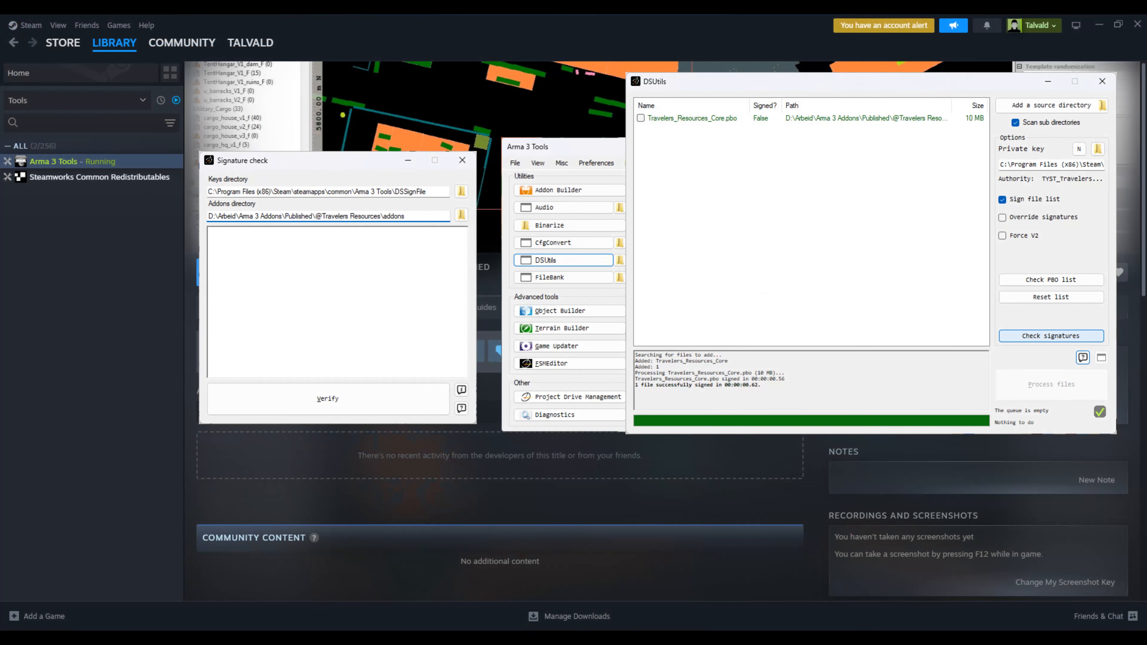
left_click(328, 399)
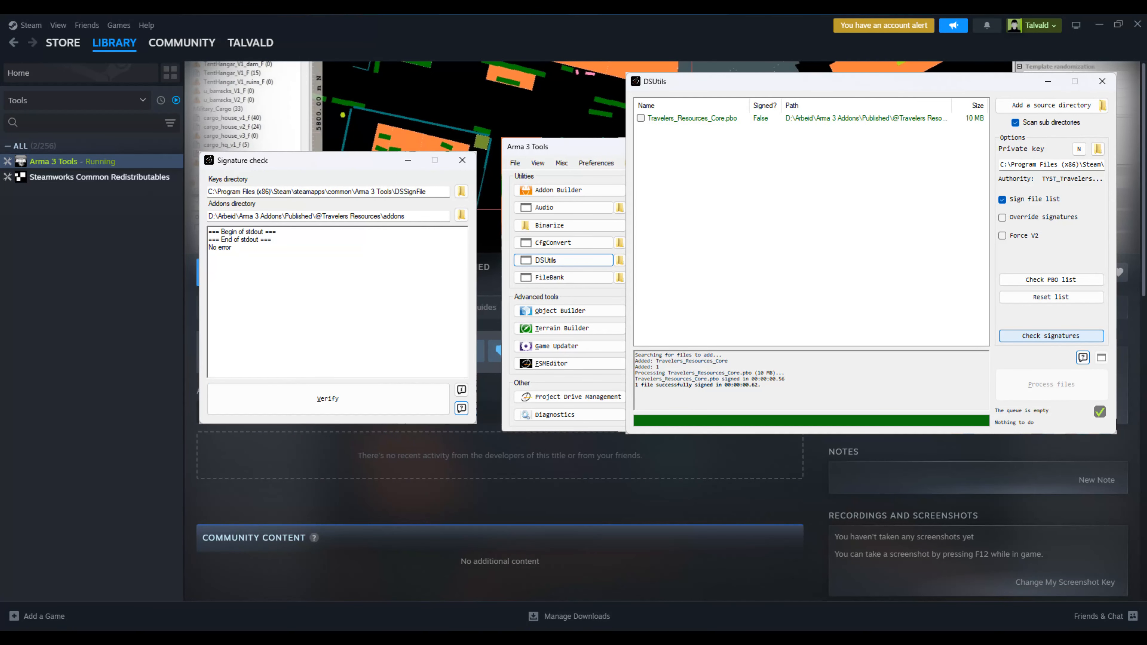
left_click(463, 161)
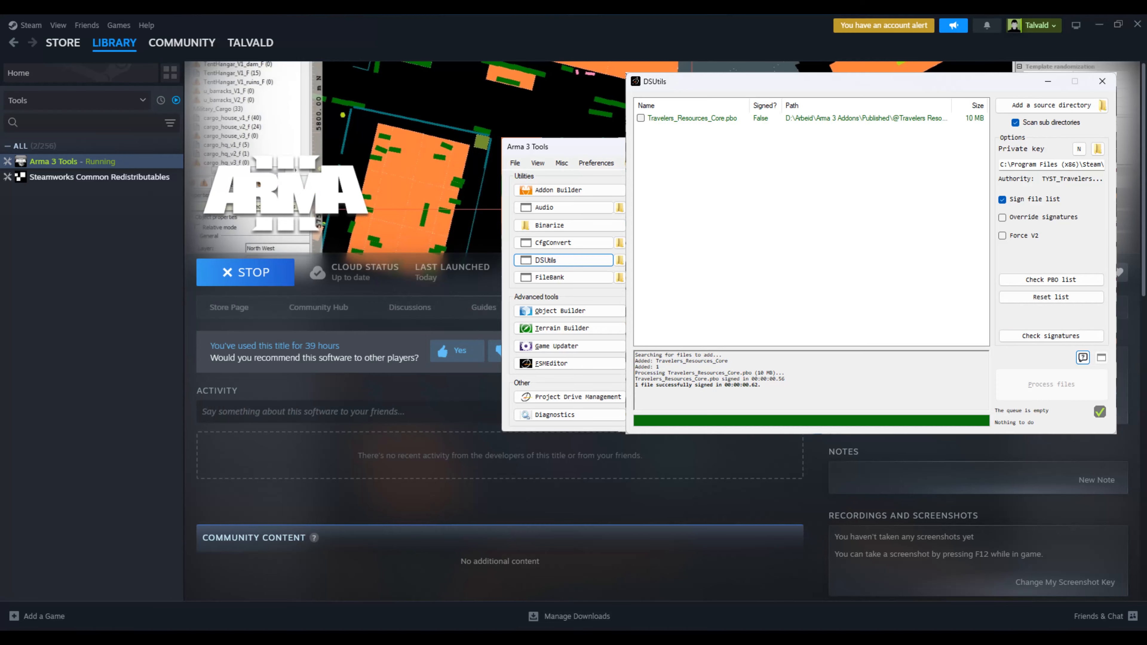
right_click(703, 119)
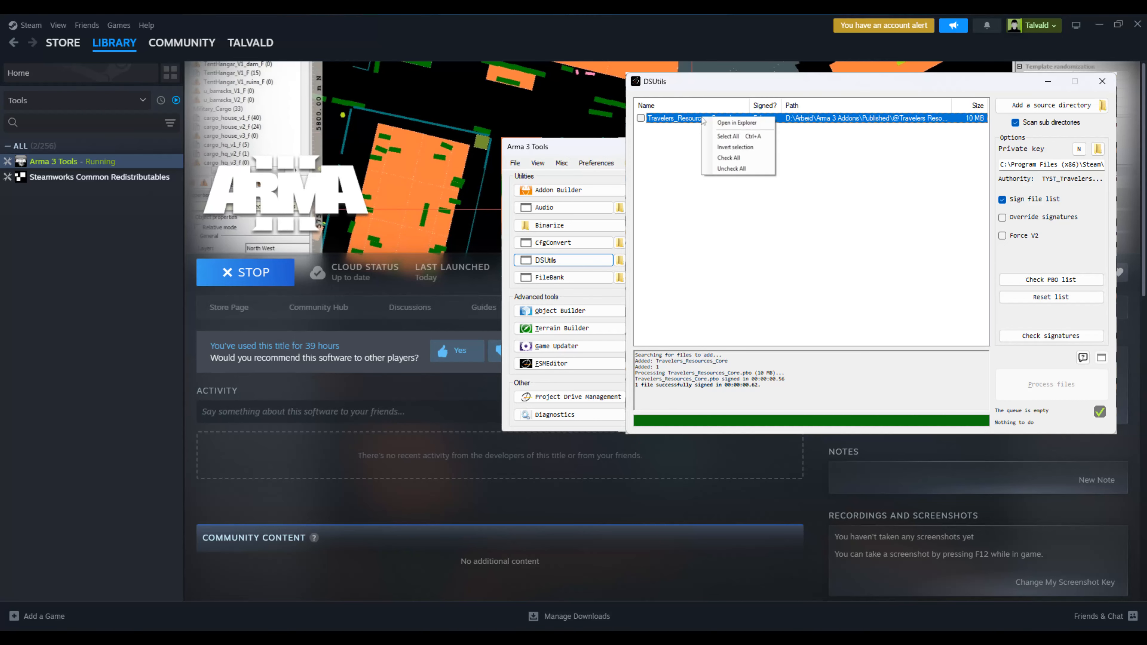
left_click(723, 123)
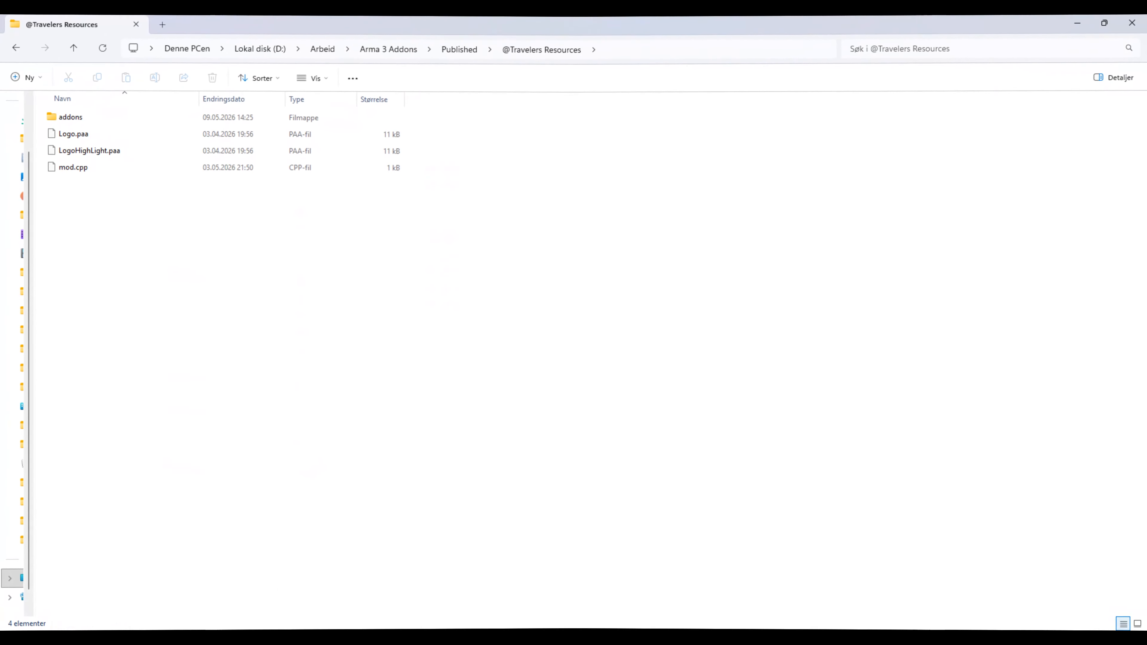
key("ctrl+shift+n")
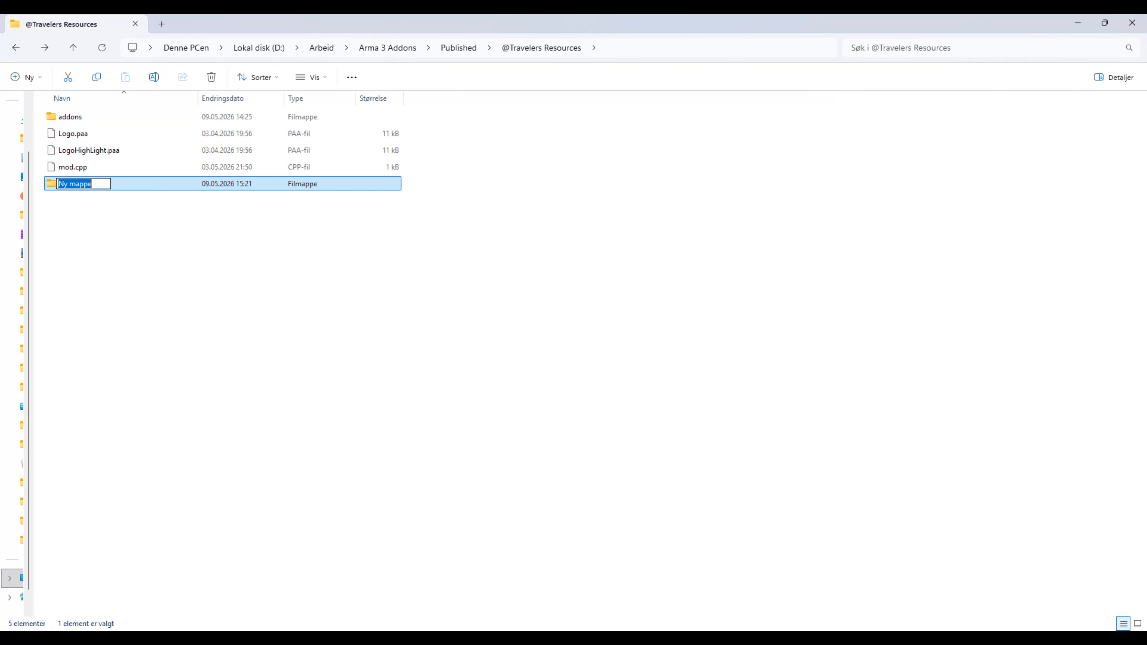
type("keys")
key("Return")
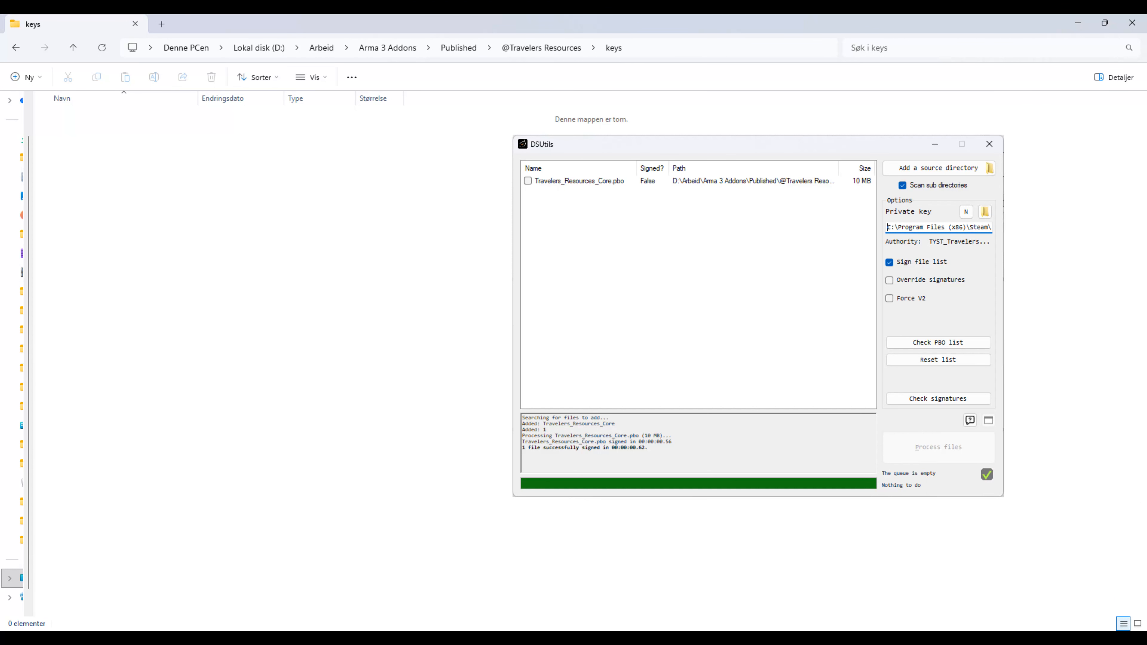
Copy TYST_TravelersResources.bikey from C:\Program Files (x86)\Steam\steamapps\common\Arma 3 Tools\DSSignFile into the mod's keys folder.
key("ctrl+a")
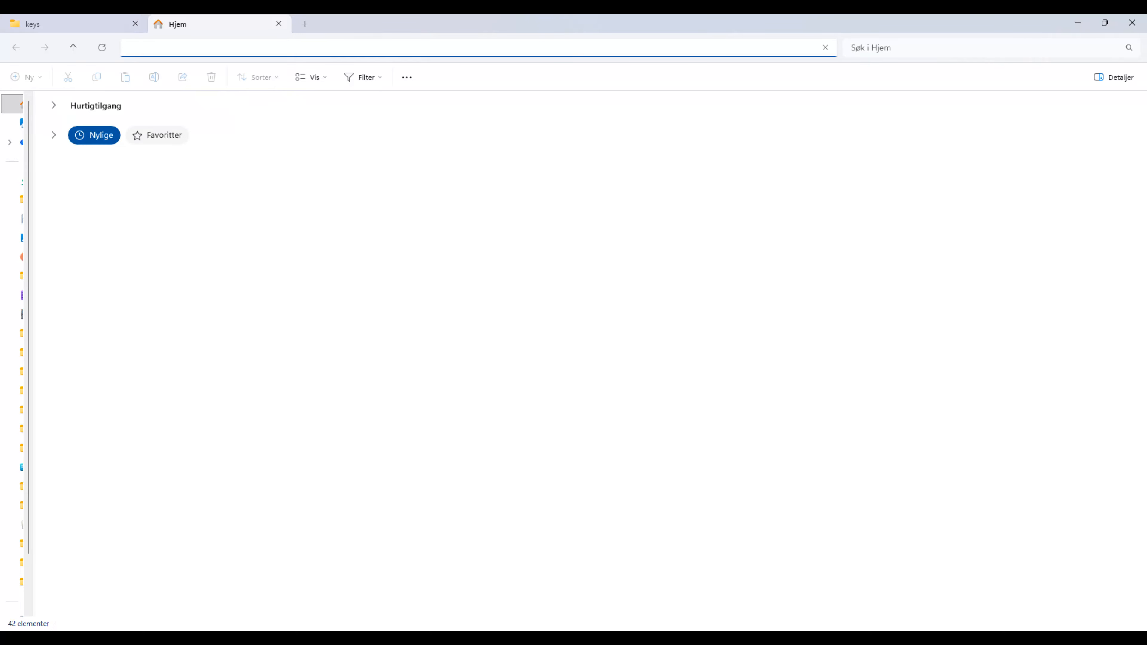
type("C:\\Program Files (x86)\\Steam\\steamapps\\common\\Arma 3 Tools\\DSSignFile\\TYST_TravelersResources.biprivatekey")
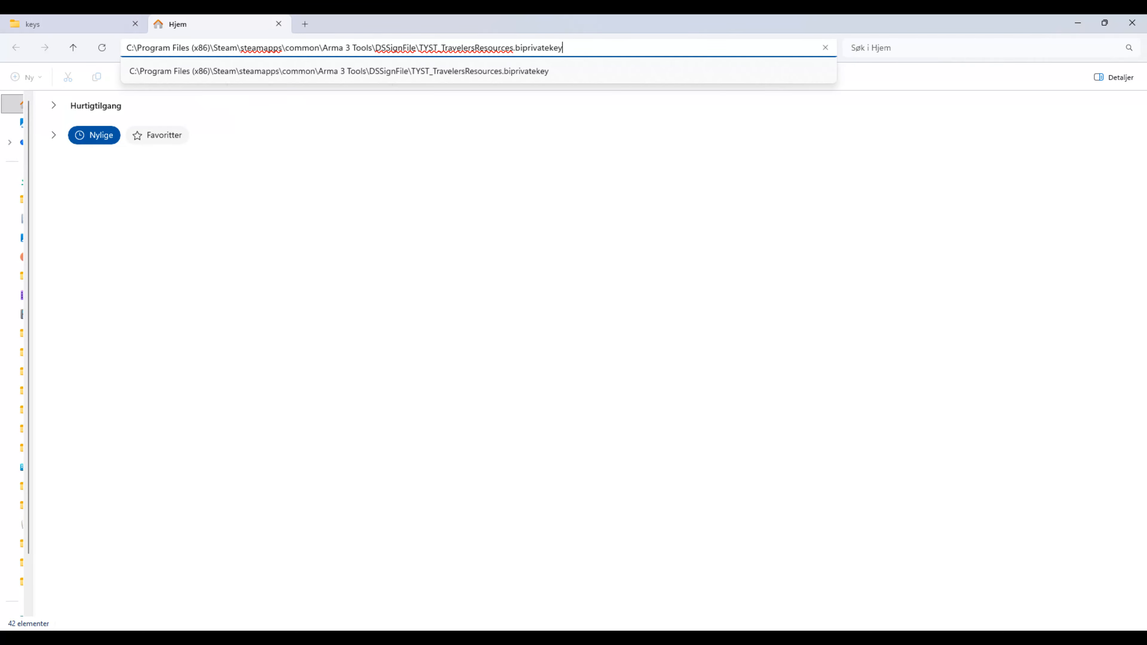
key("ctrl+shift+Left")
key("BackSpace")
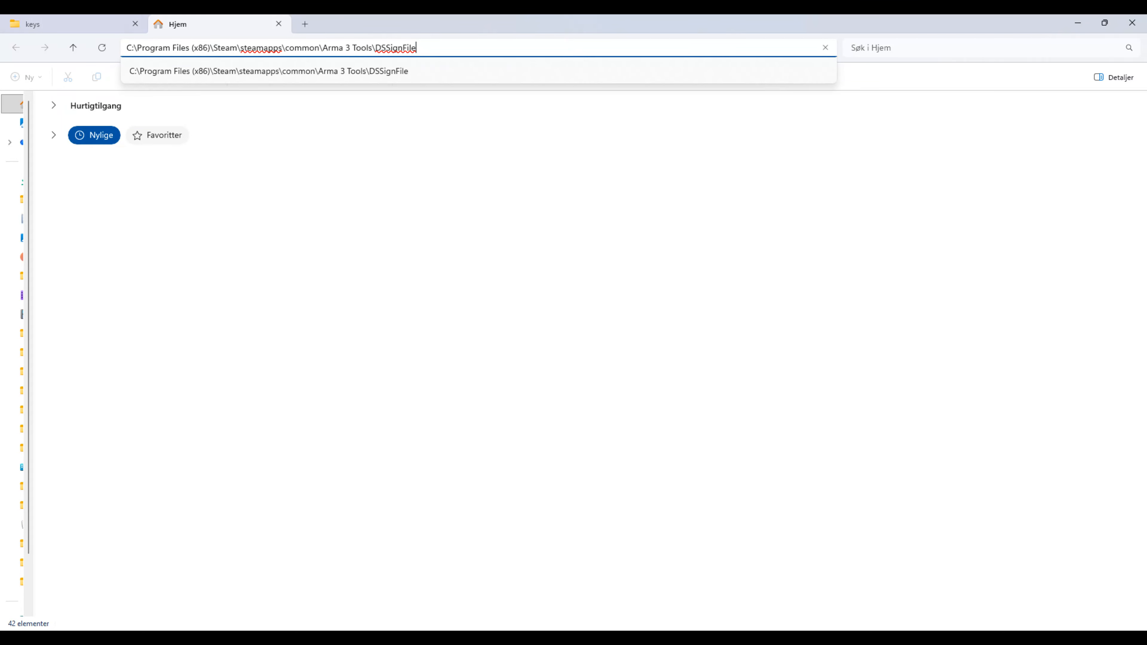
key("Return")
left_click(107, 267)
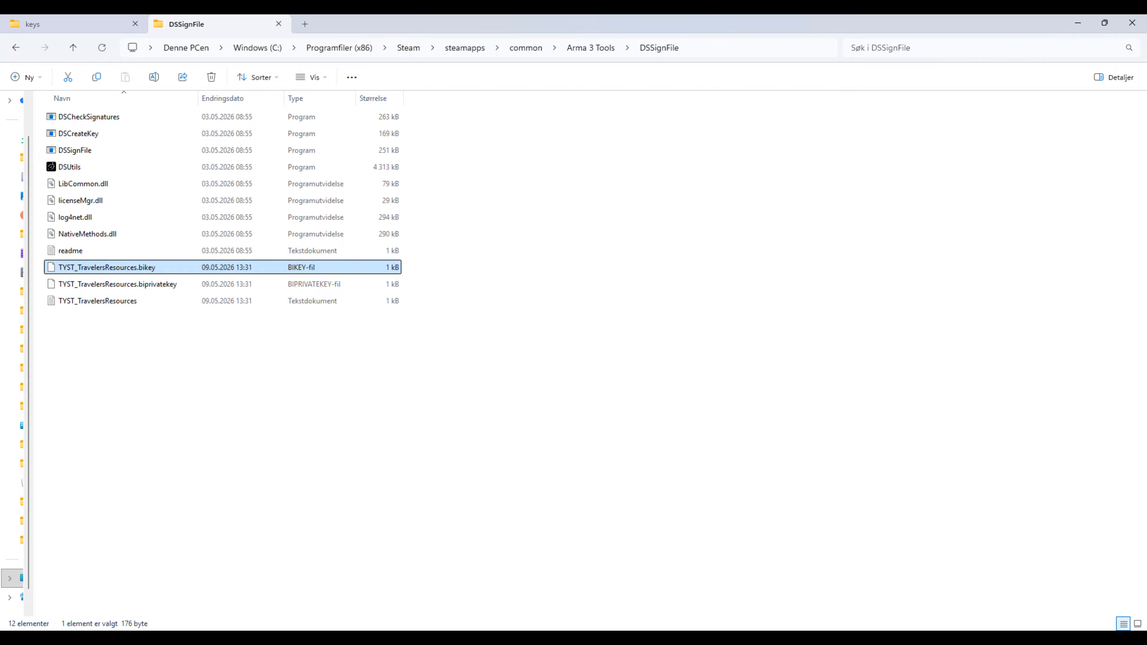
left_click(73, 24)
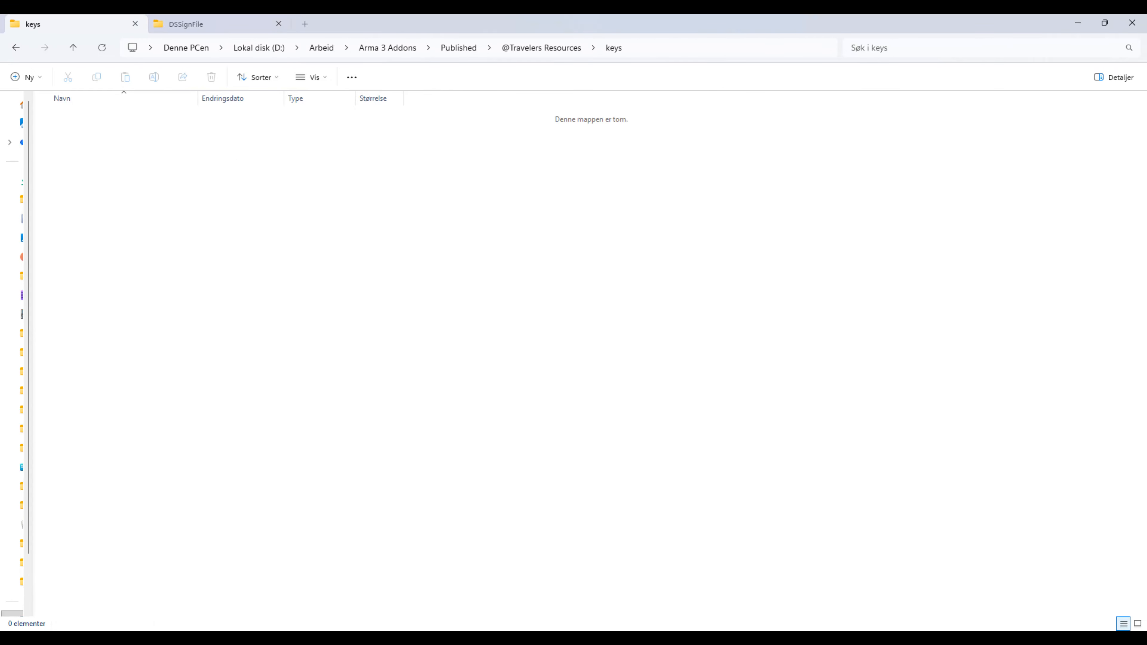
key("ctrl+v")
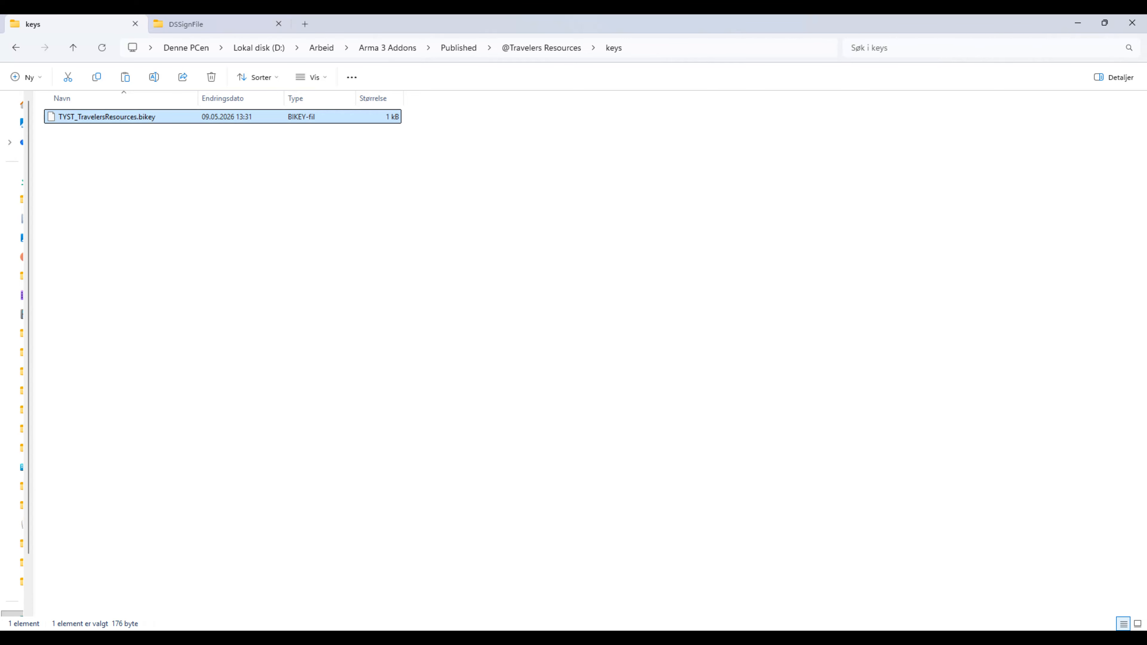
left_click(280, 253)
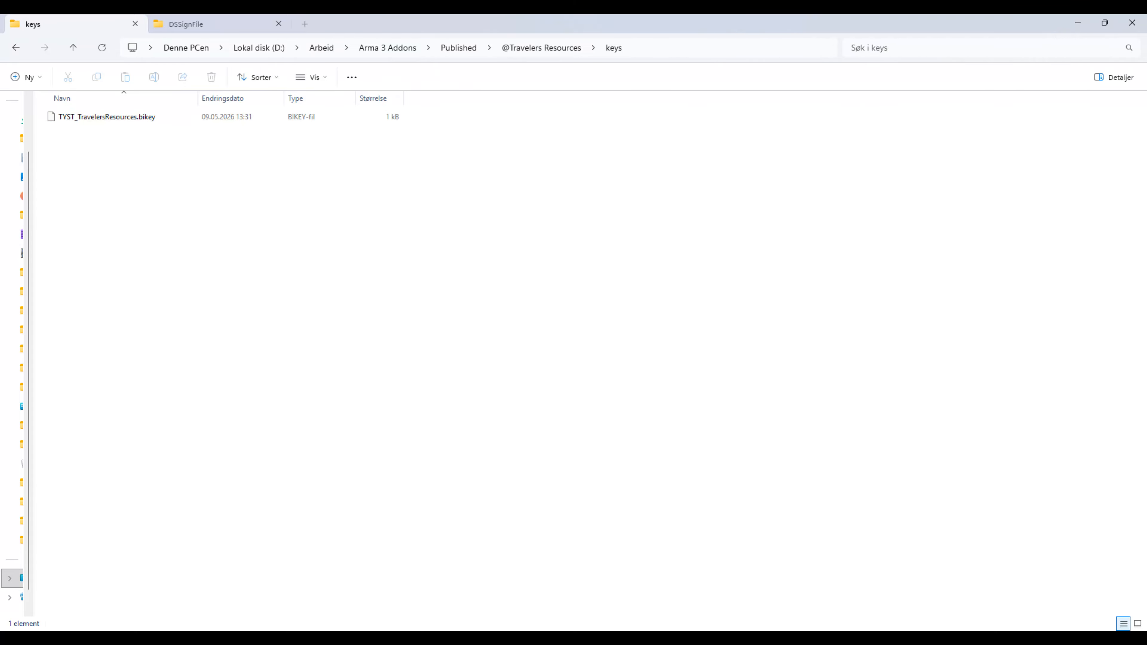
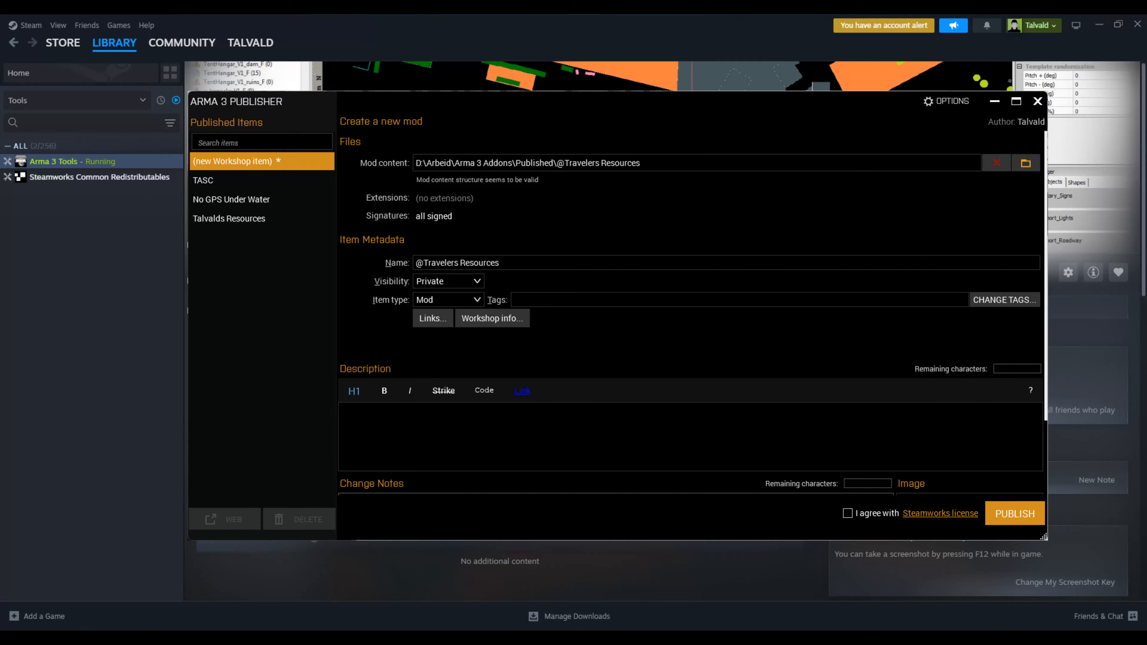
Remove the @ from the new Workshop item's name in Arma 3 Publisher so it reads Travelers Resources.
left_click(510, 262)
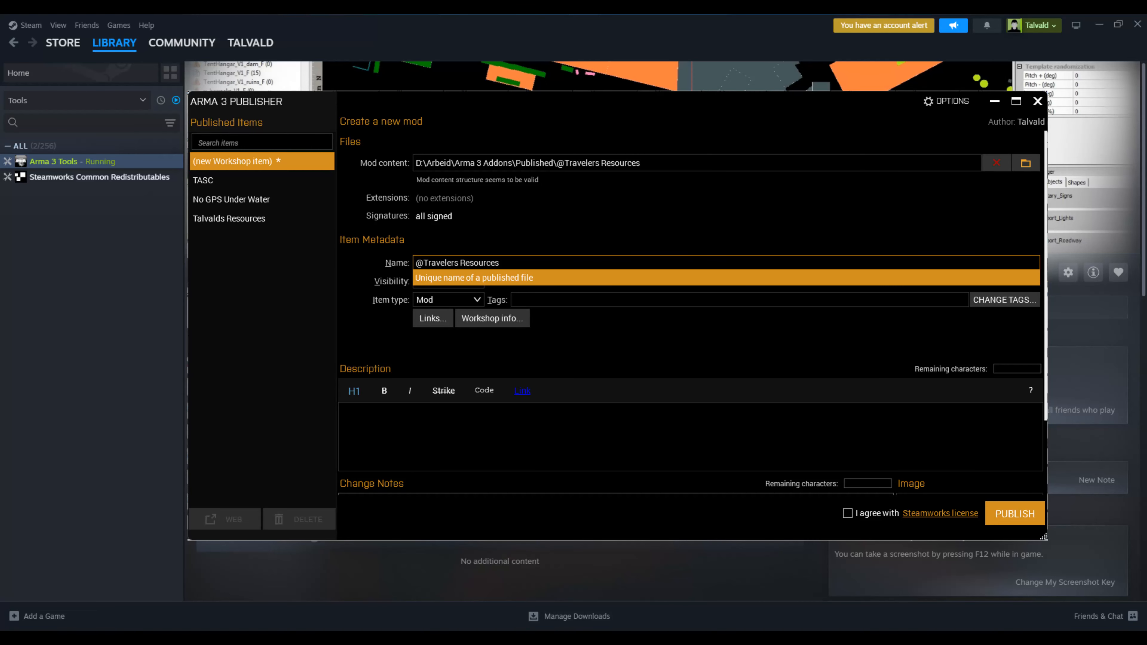
key("Delete")
key("Tab")
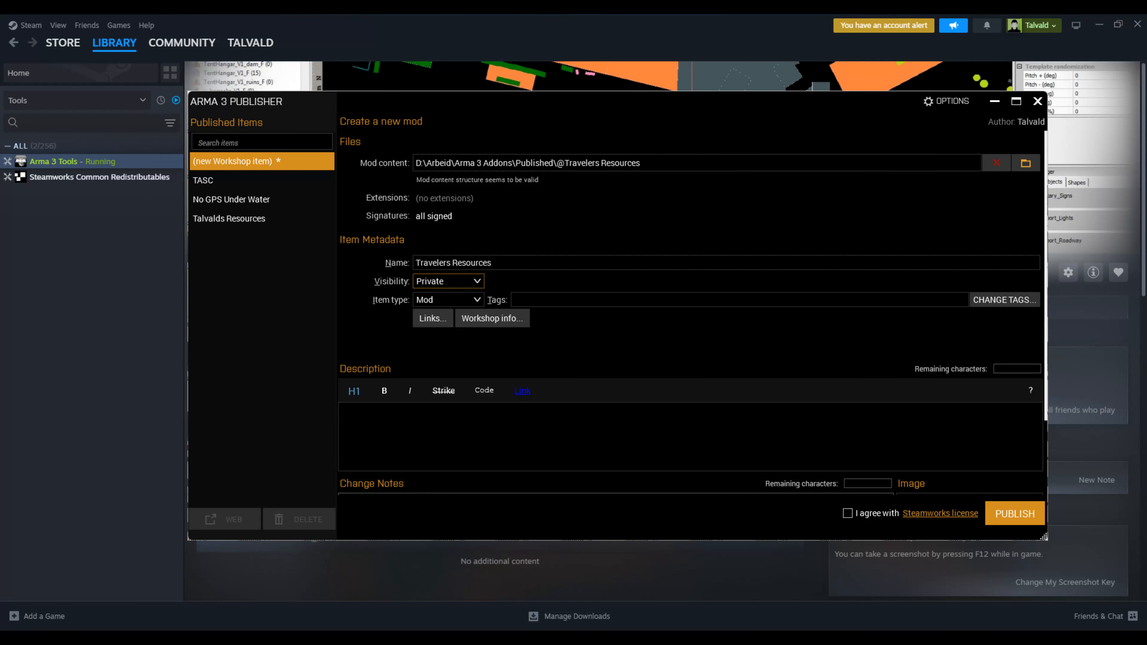
Review the visibility options for the Workshop item and set its visibility to Unlisted.
key("alt+Down")
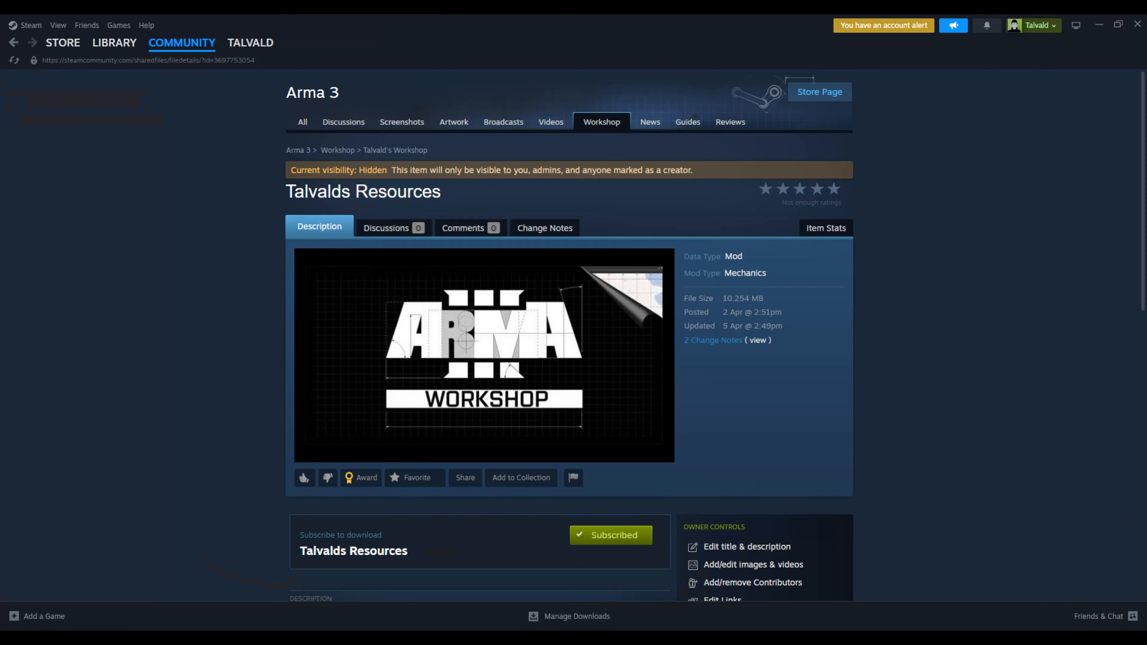
key("Down")
key("Down")
key("Down")
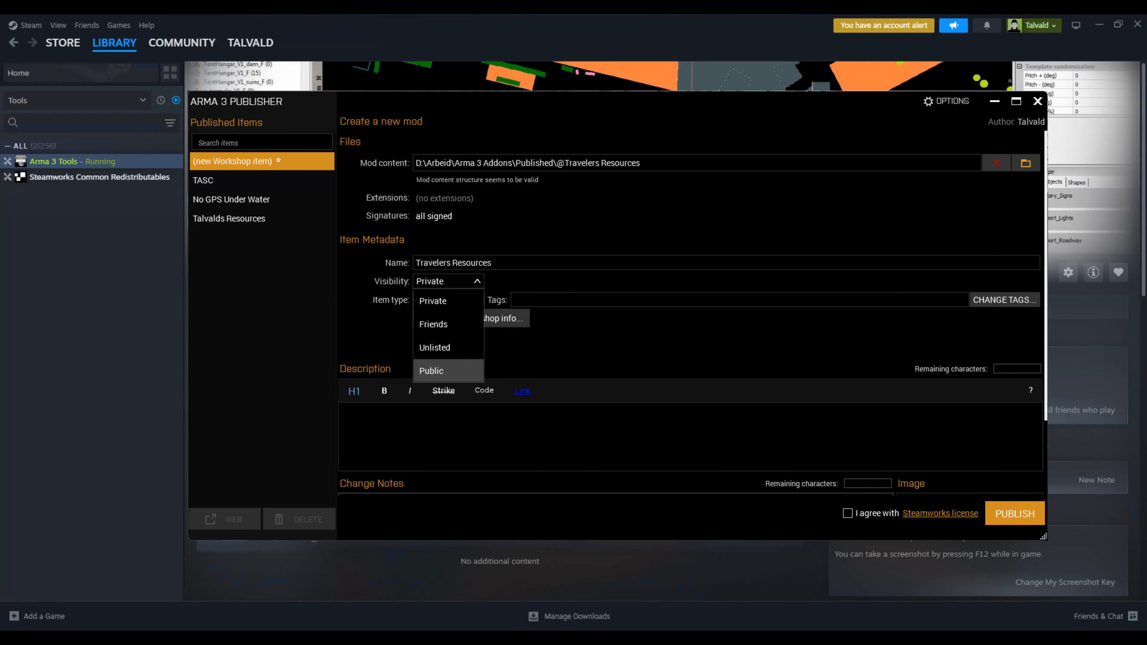
key("Up")
key("Up")
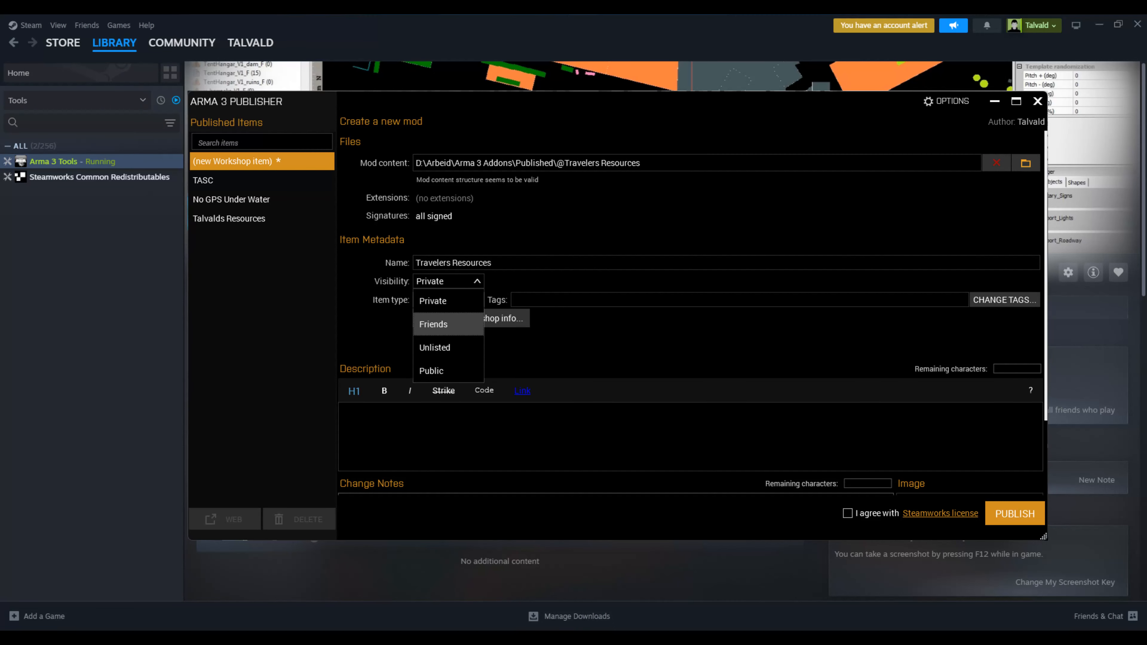
key("Down")
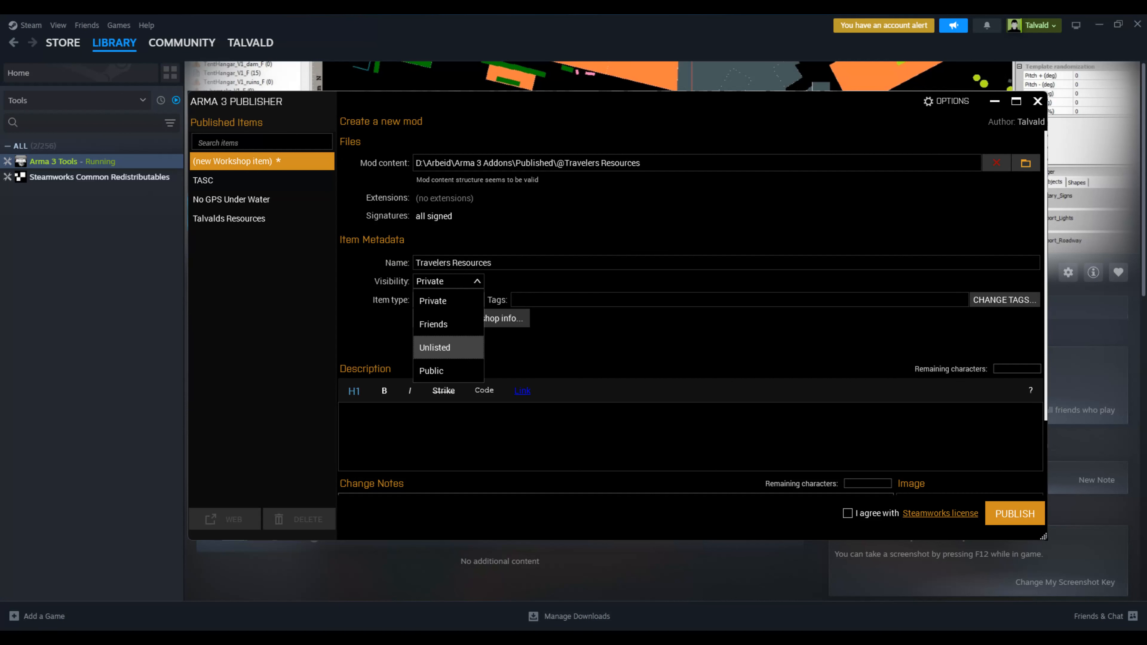
key("Return")
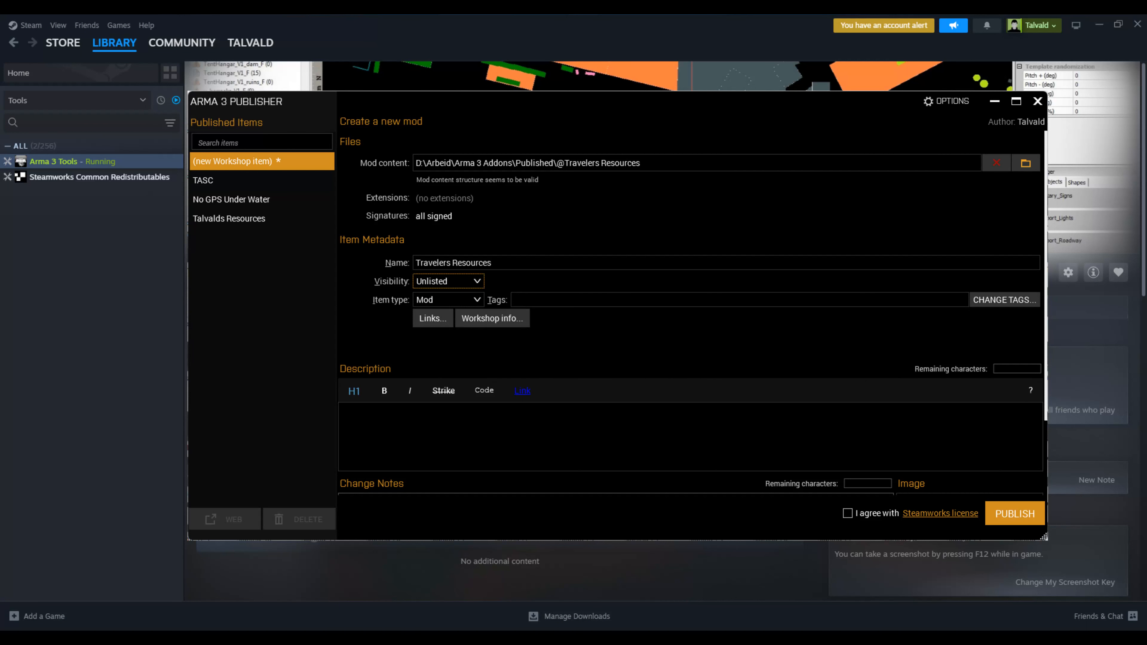
Review the item type choices and the available tags for the Workshop item, keeping it a Mod without tags.
key("Tab")
key("alt+Down")
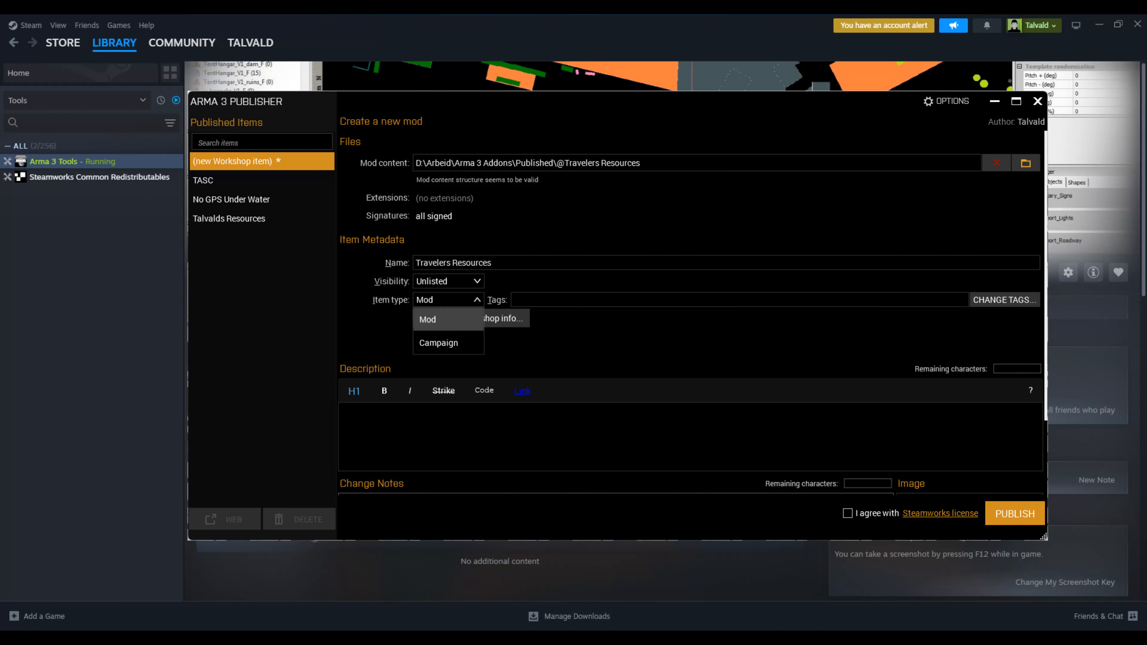
key("Return")
key("Tab")
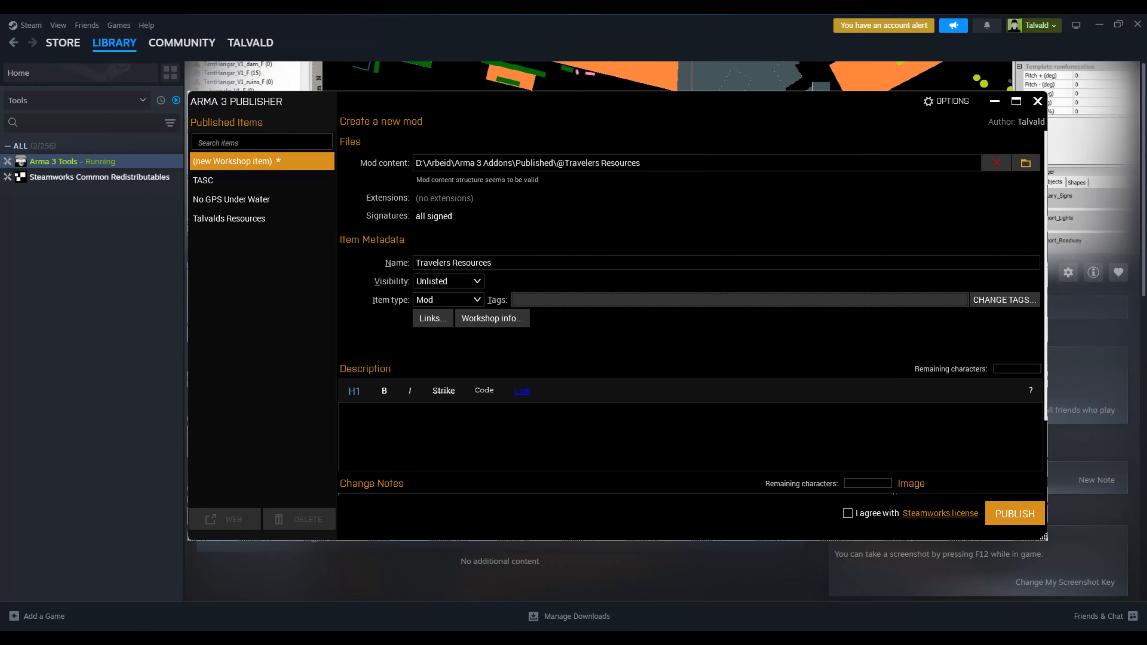
key("Return")
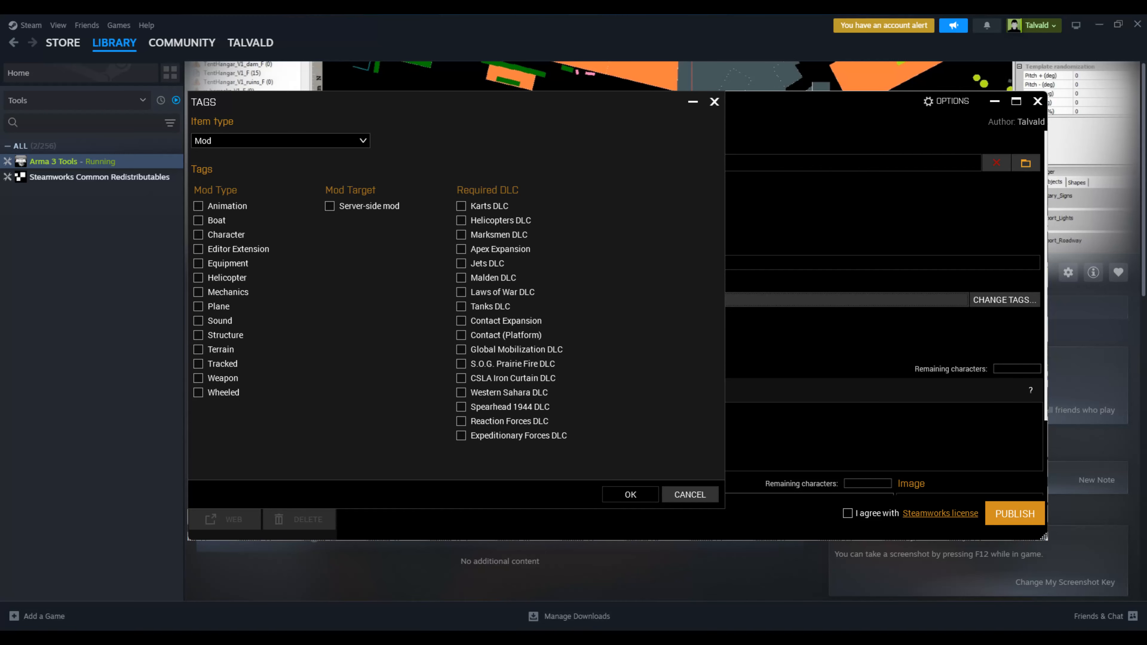
left_click(690, 494)
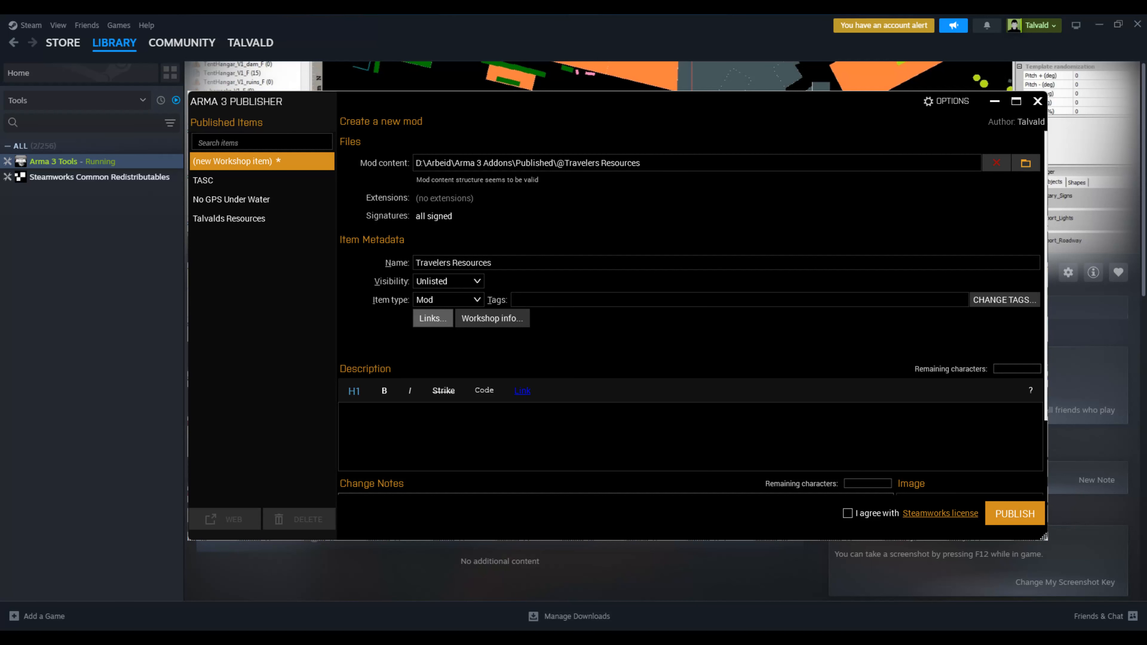
Add the author's YouTube, Twitter and Reddit profile links to the Workshop item and check its Workshop info.
left_click(433, 318)
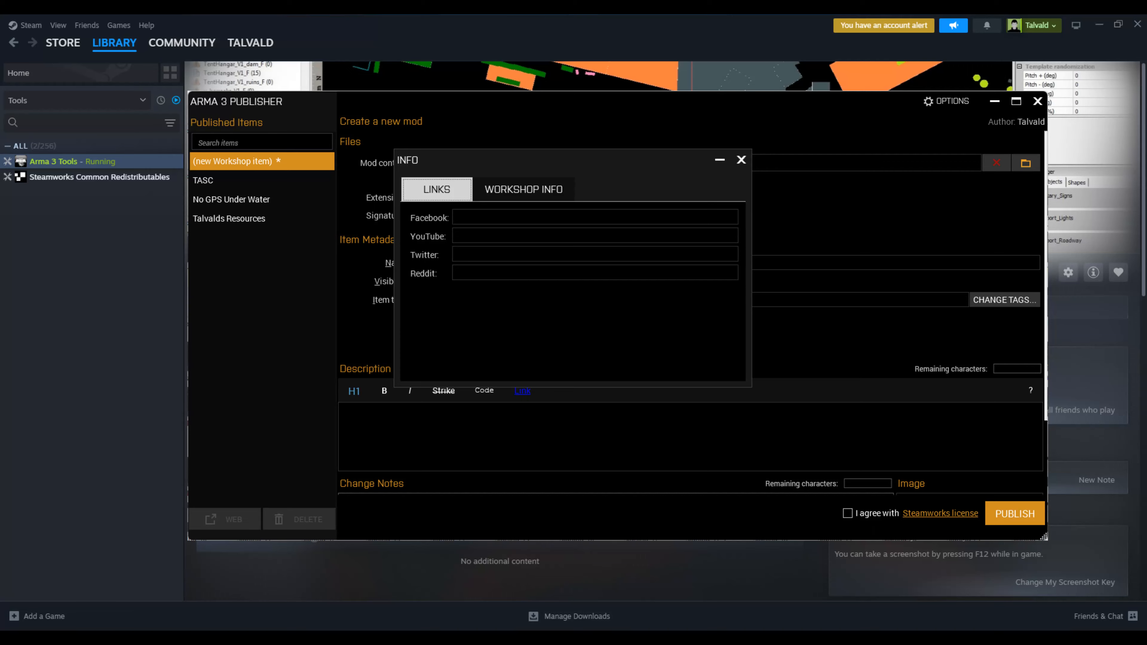
key("Tab")
key("Tab")
key("Tab")
key("Tab")
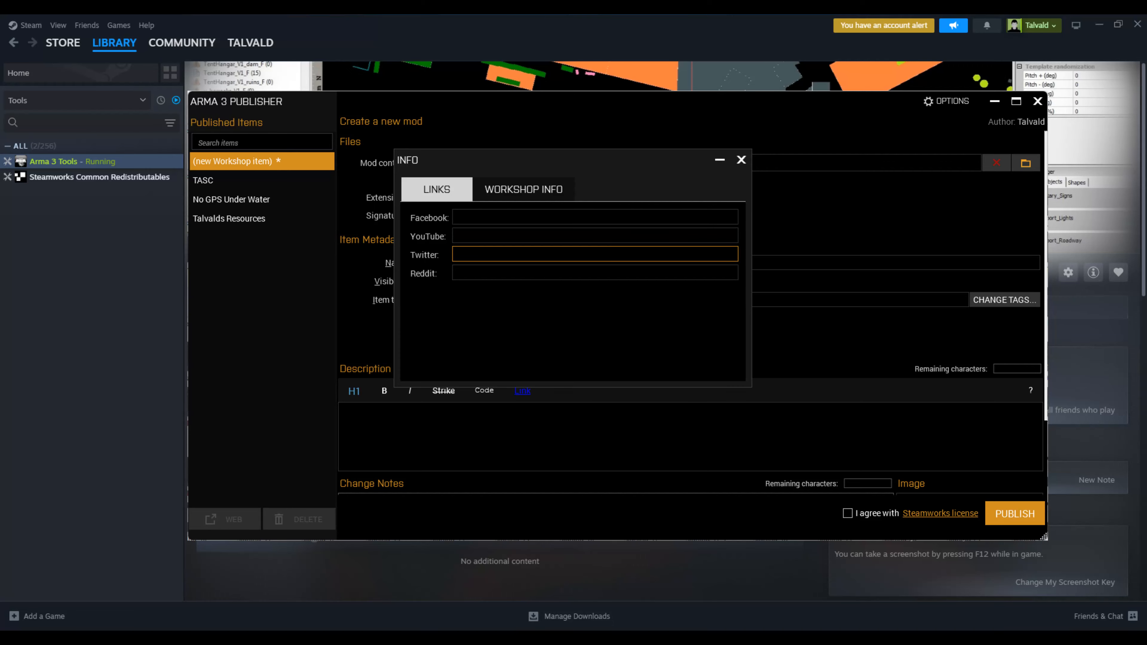
key("Tab")
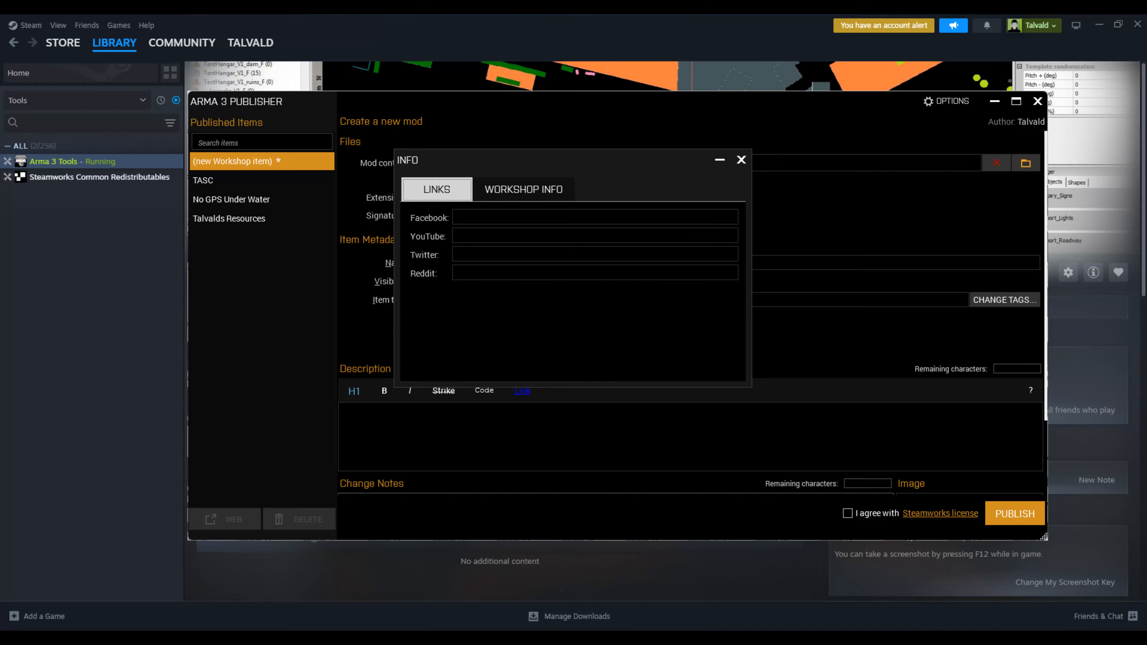
key("Tab")
key("Tab")
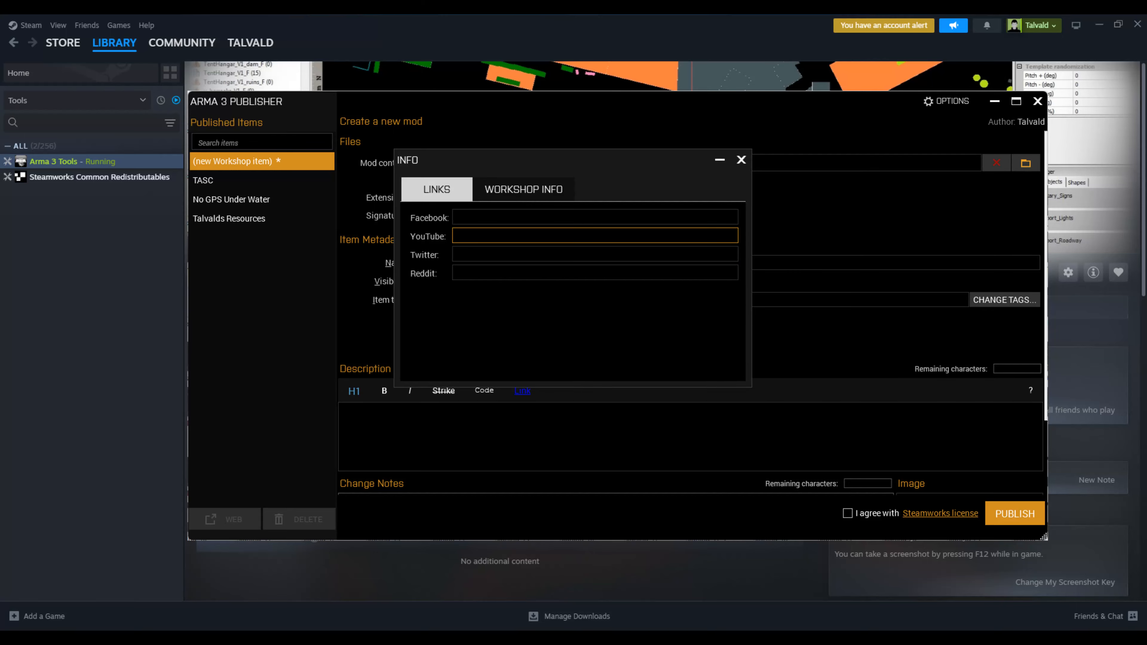
type("https://www.youtube.com/channel/UCyMqUDyCtZlk8zWWq50yOWw")
key("Tab")
type("https://x.com/TalvaldTraveler")
key("Tab")
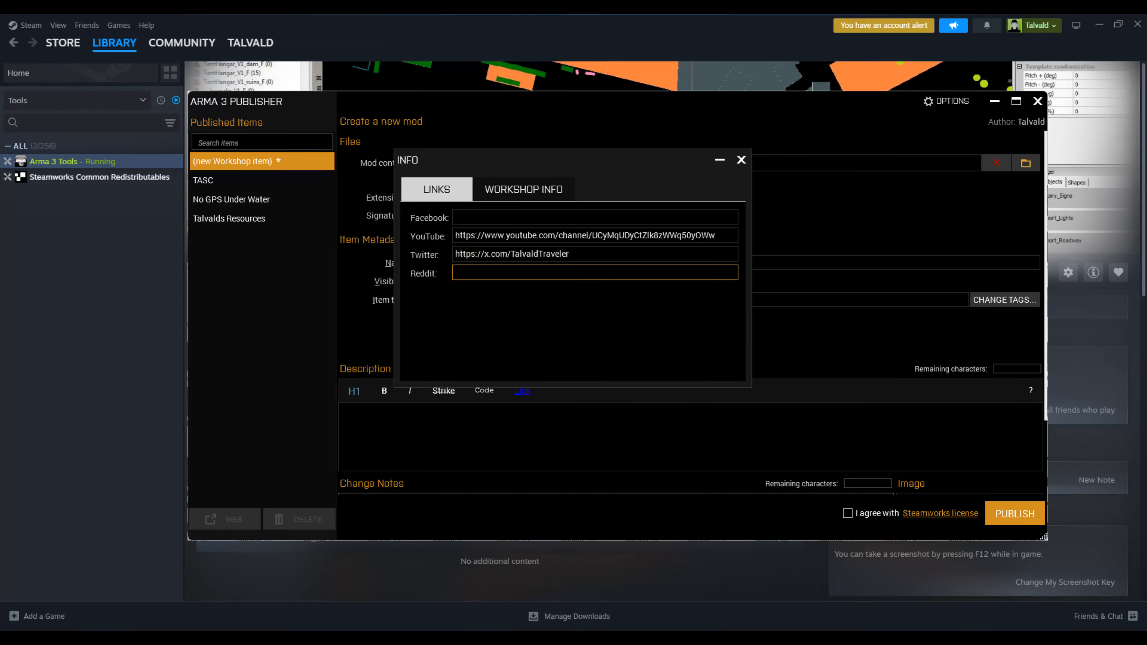
type("https://www.reddit.com/user/Talvald_Traveler/")
key("Tab")
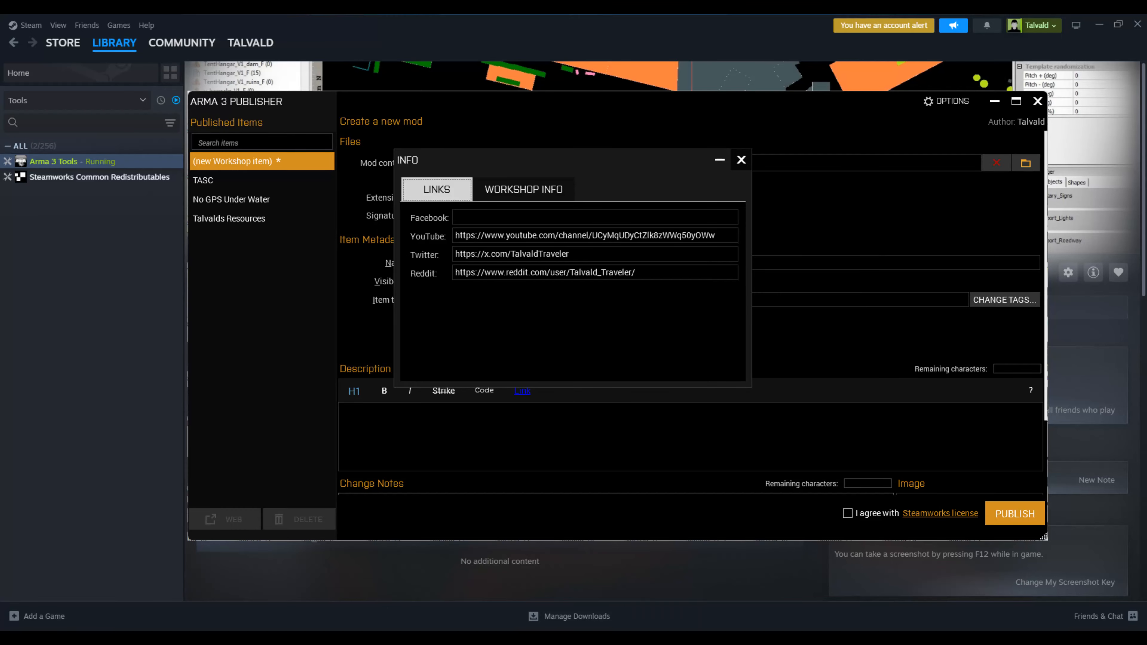
key("Right")
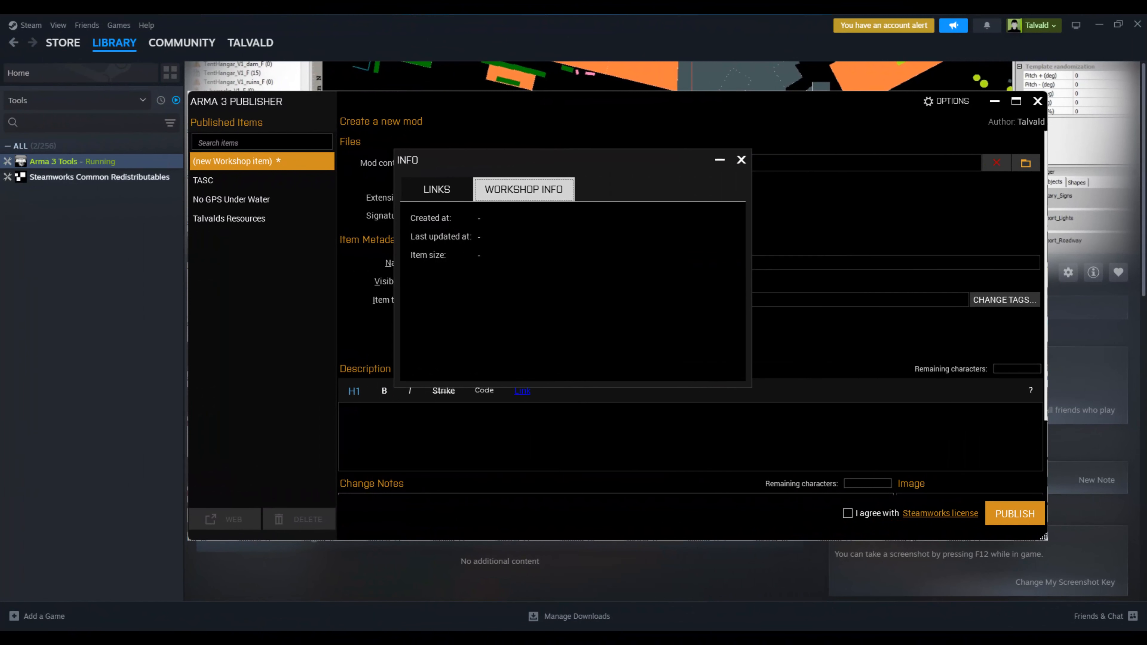
left_click(436, 189)
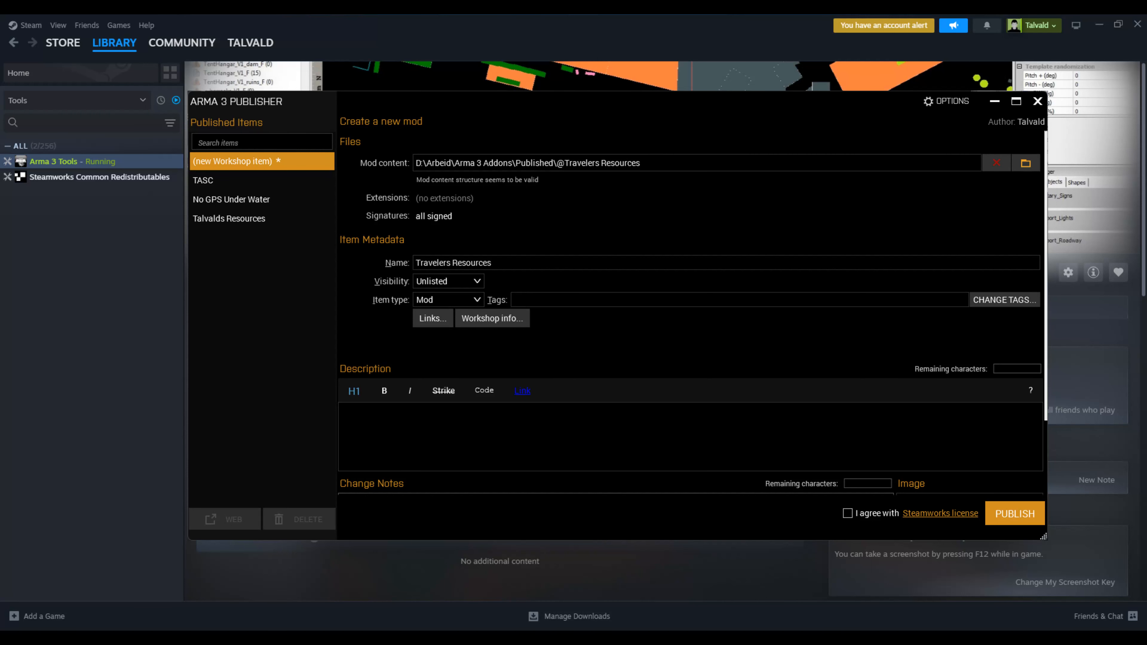
Choose a predefined Arma 3 Workshop picture as the item's image.
scroll(691, 317, "down", 2)
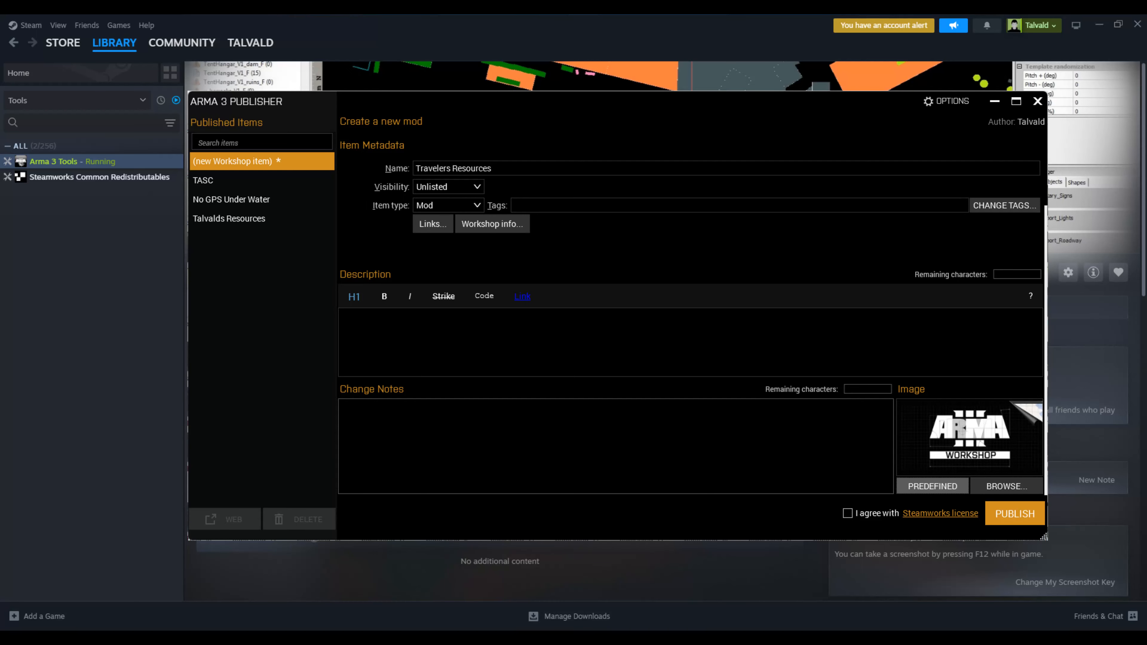
left_click(933, 486)
left_click(717, 414)
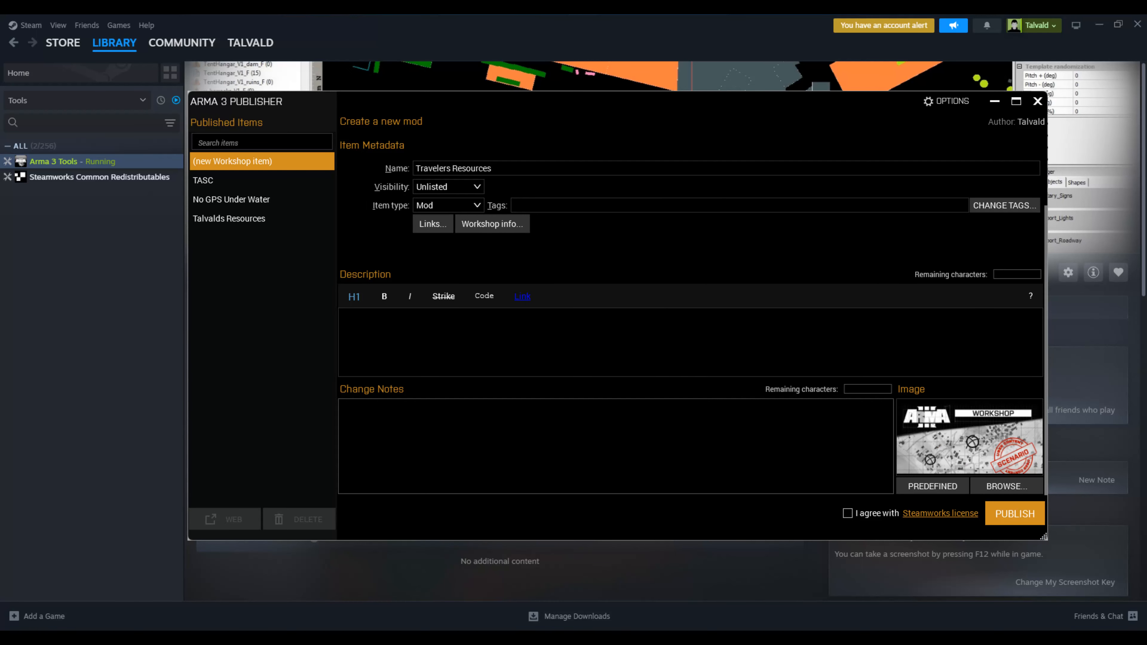
Agree to the Steamworks license and publish the Travelers Resources mod to the Workshop.
left_click(848, 514)
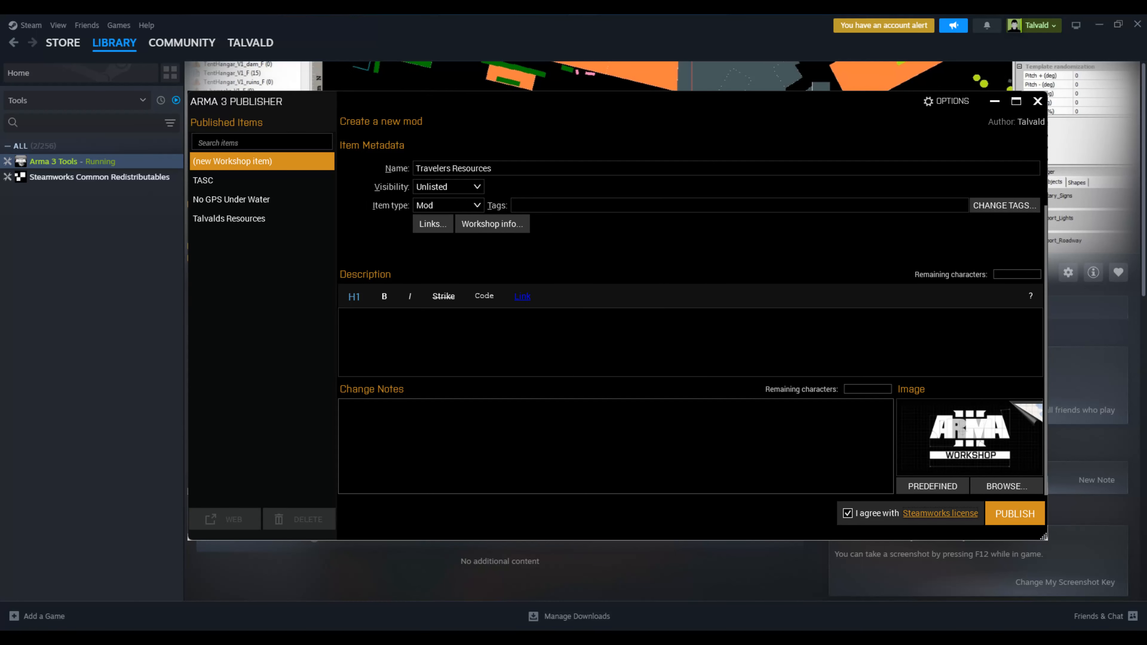
left_click(1015, 514)
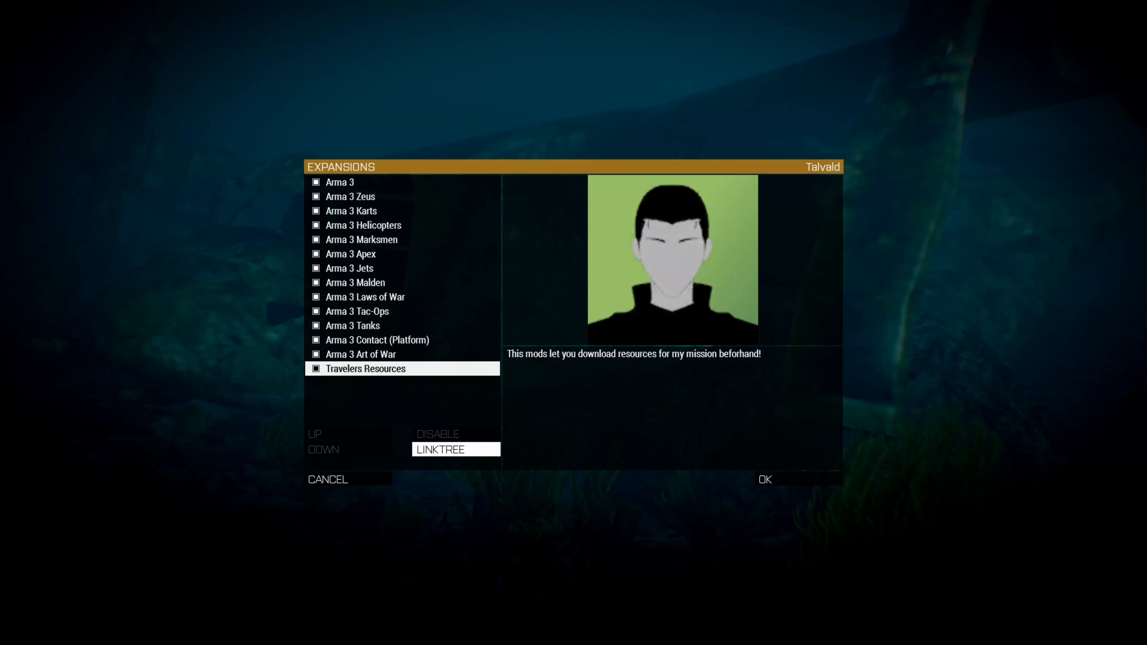
In Arma 3, close the Expansions list and open the trigger's attributes in the Traintest scenario on Stratis.
left_click(791, 485)
left_click(786, 325)
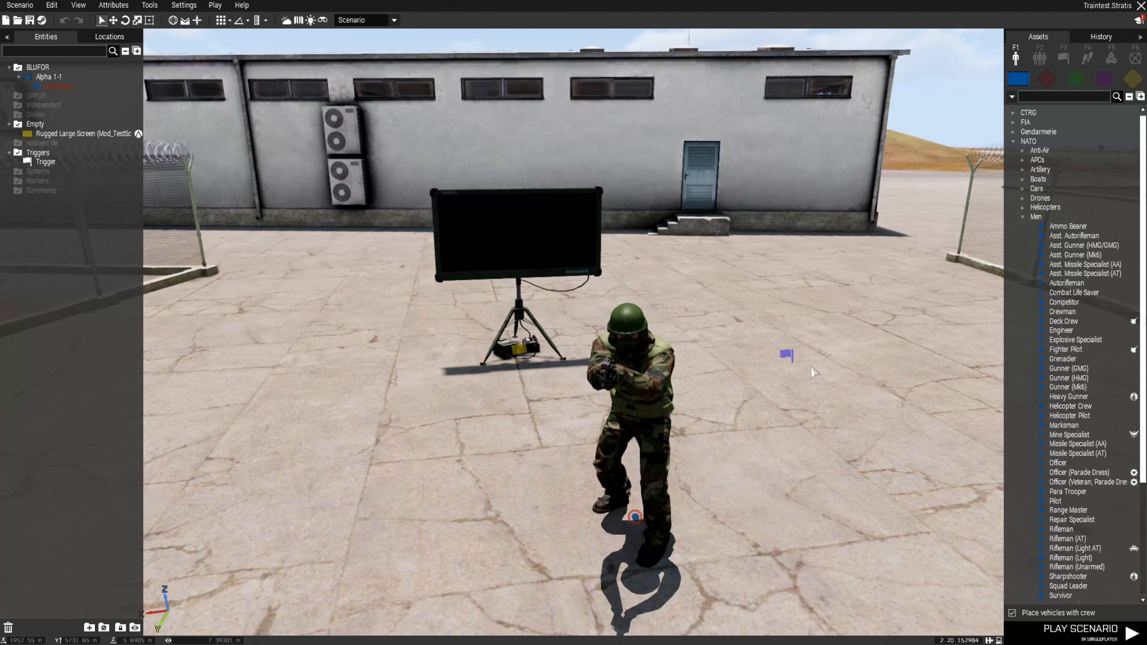
left_click(788, 357)
double_click(787, 358)
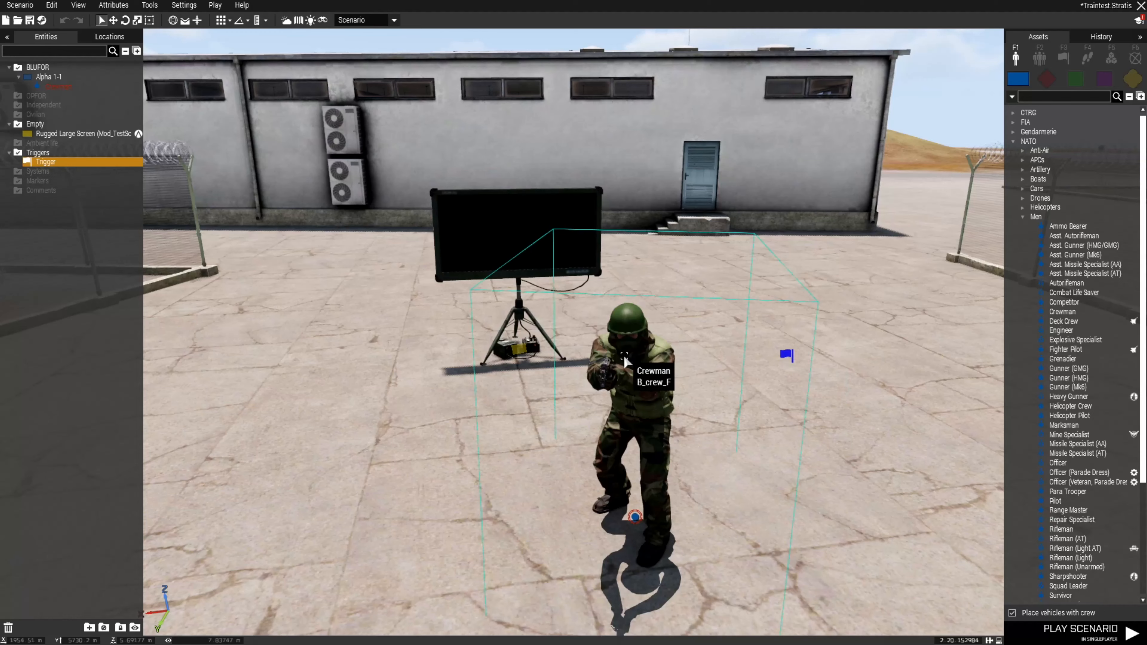
Start playing the scenario as the Crewman beside the rugged large screen and open the Radio command list.
right_click(624, 355)
left_click(684, 402)
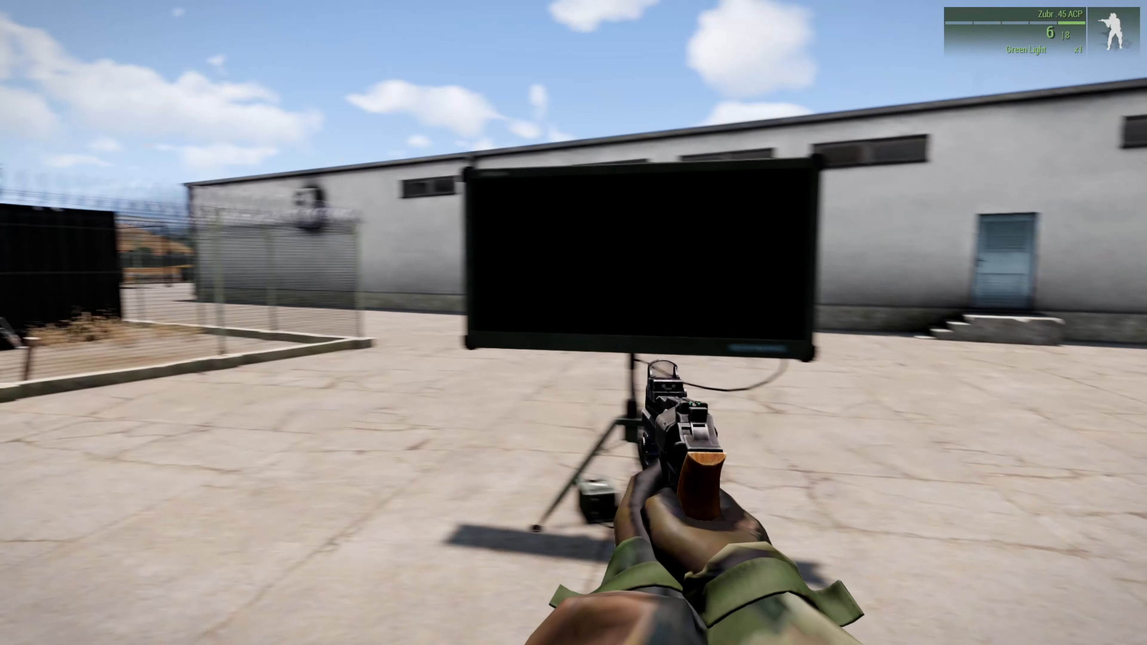
key("0")
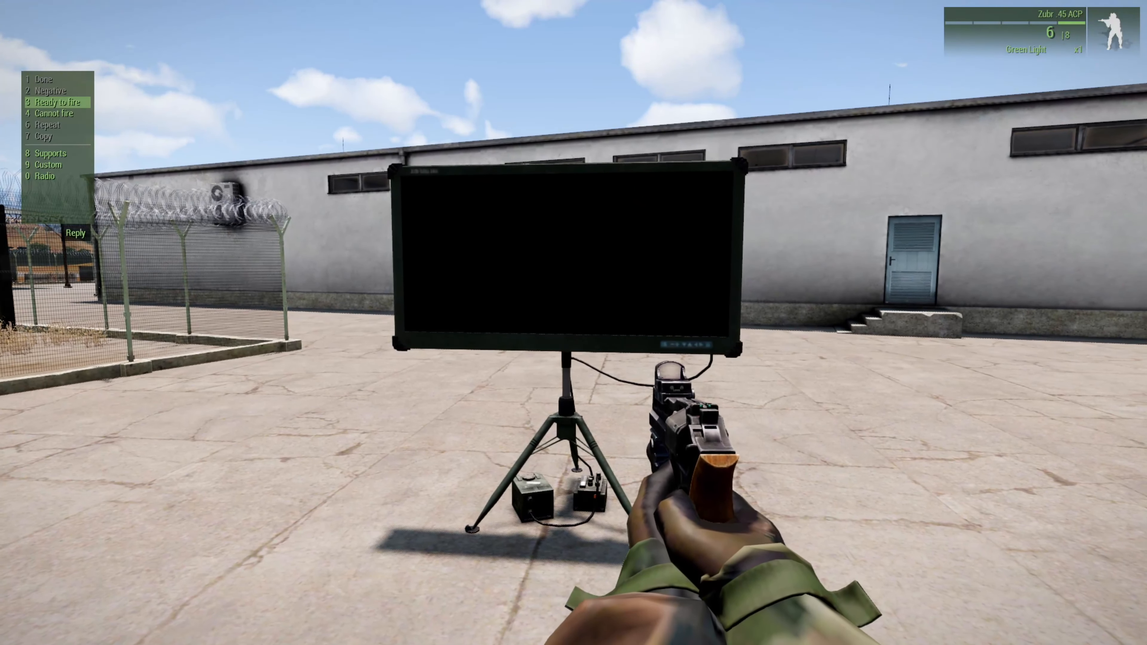
key("0")
key("0")
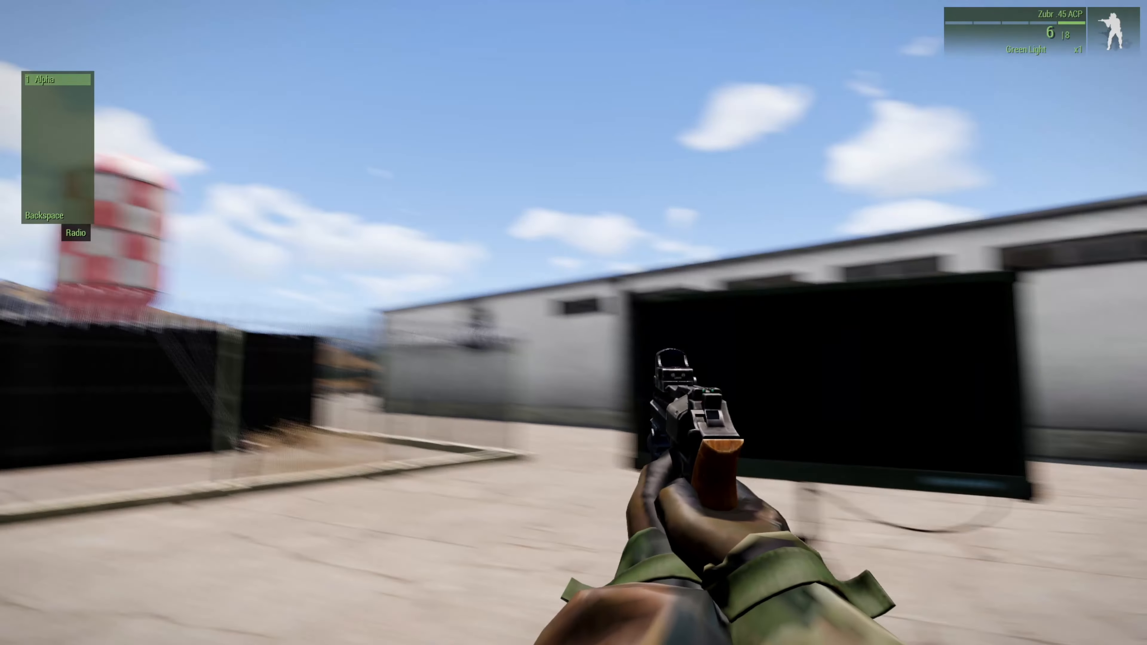